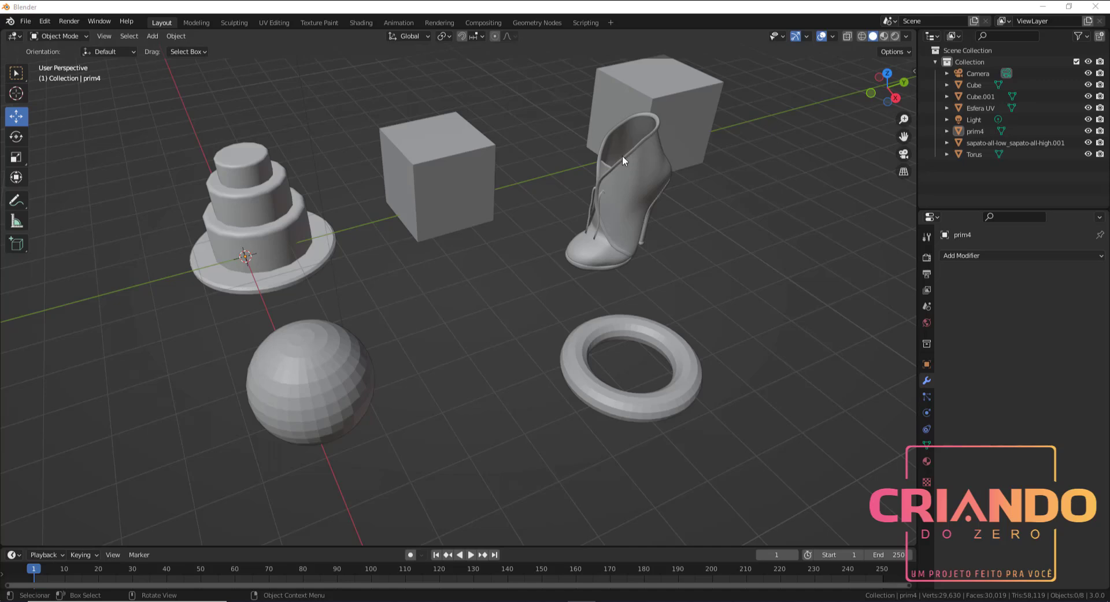
Select the shoe and slide it along the X axis to a new spot.
{"action": "left_click", "coordinate": [636, 204]}
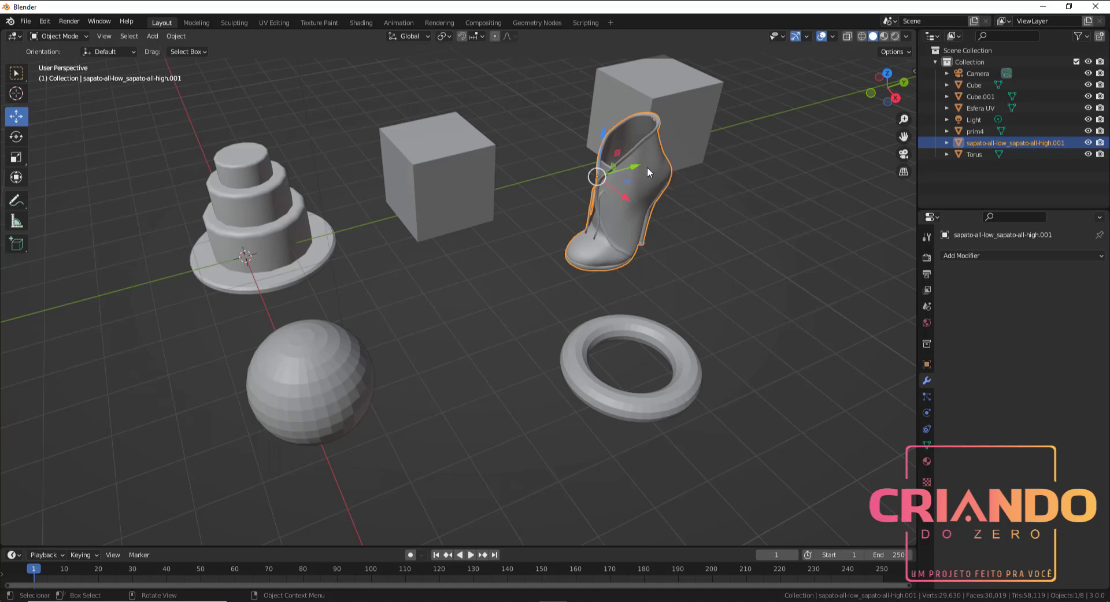
{"action": "mouse_move", "coordinate": [626, 201]}
{"action": "left_mouse_down"}
{"action": "mouse_move", "coordinate": [576, 155]}
{"action": "mouse_move", "coordinate": [679, 199]}
{"action": "left_mouse_up"}
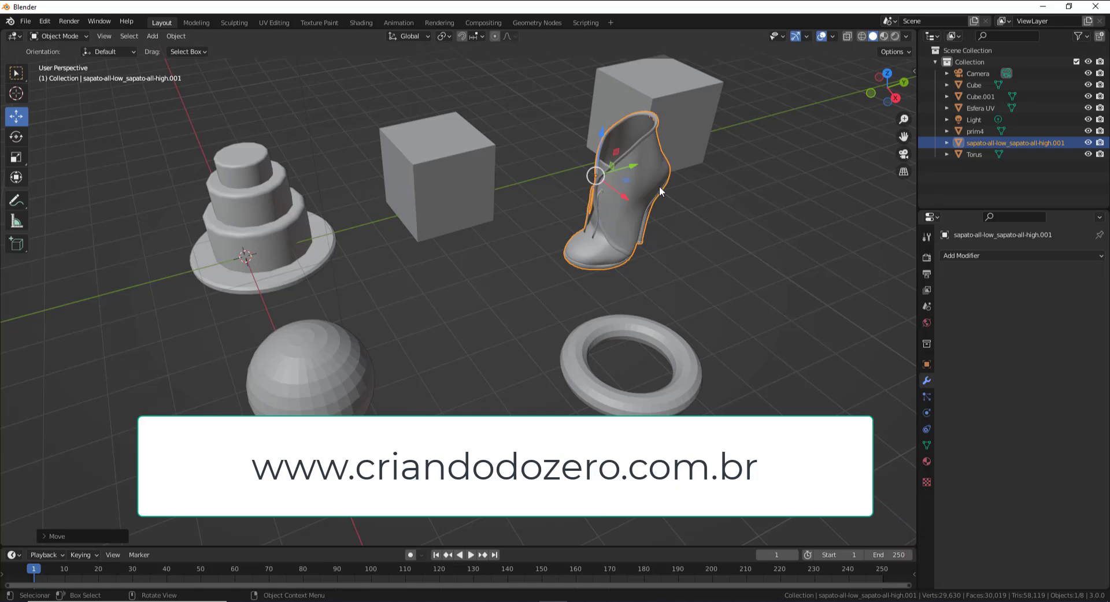
Orbit the view to see the cake, cubes, shoe, sphere and torus from a new angle.
{"action": "middle_click_drag", "start_coordinate": [661, 191], "coordinate": [629, 181]}
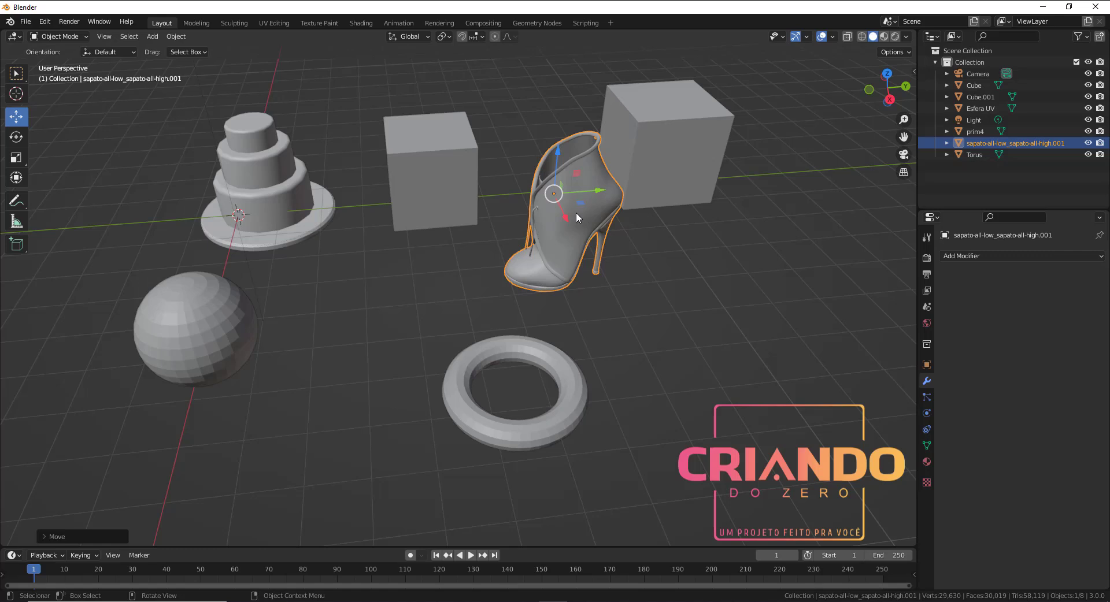
Raise the left cube along Z, nudge it along Y, and move Cube.001 farther along Y.
{"action": "left_click", "coordinate": [424, 162]}
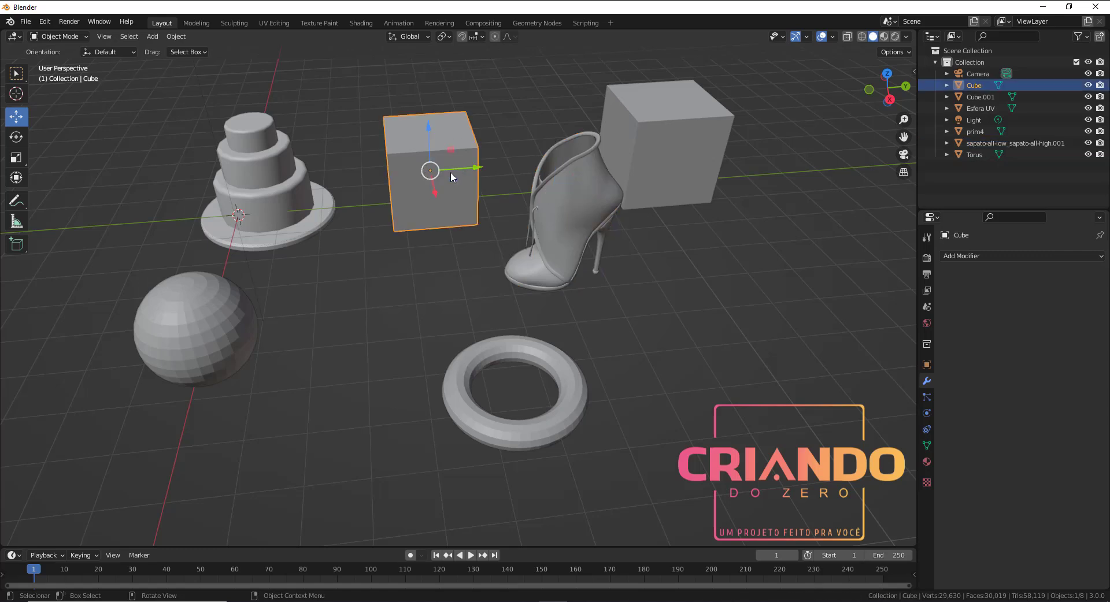
{"action": "left_click_drag", "start_coordinate": [429, 133], "coordinate": [430, 112]}
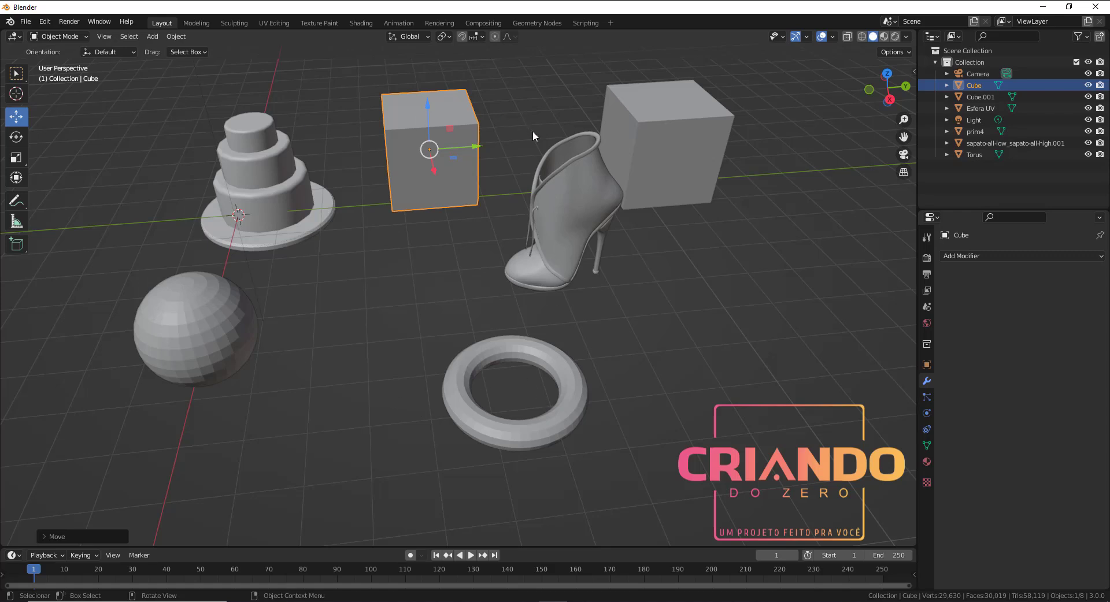
{"action": "left_click_drag", "start_coordinate": [472, 149], "coordinate": [460, 149]}
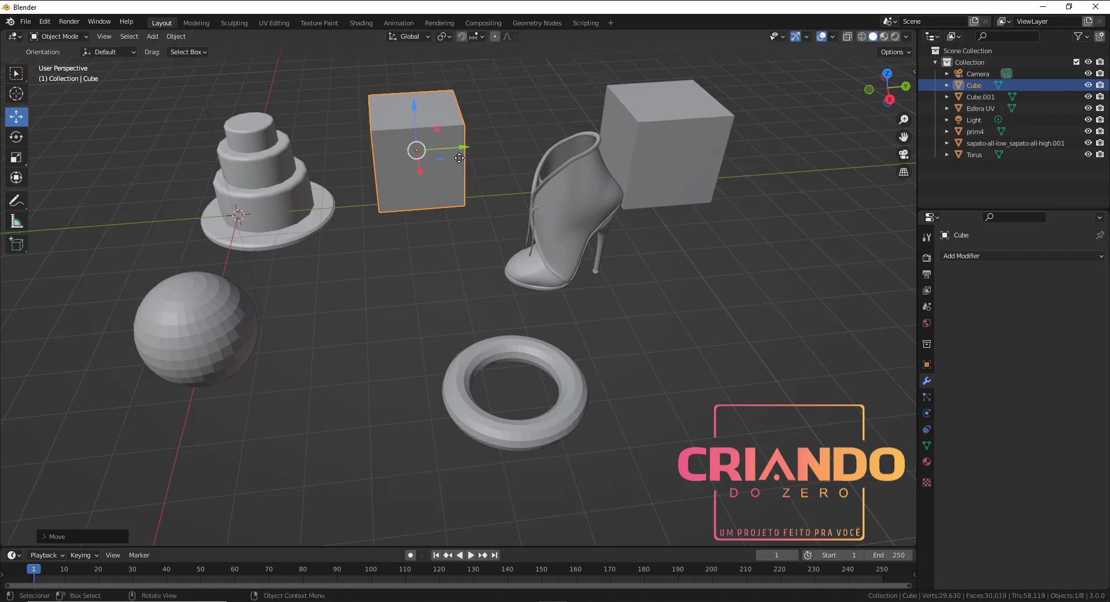
{"action": "left_click", "coordinate": [676, 129]}
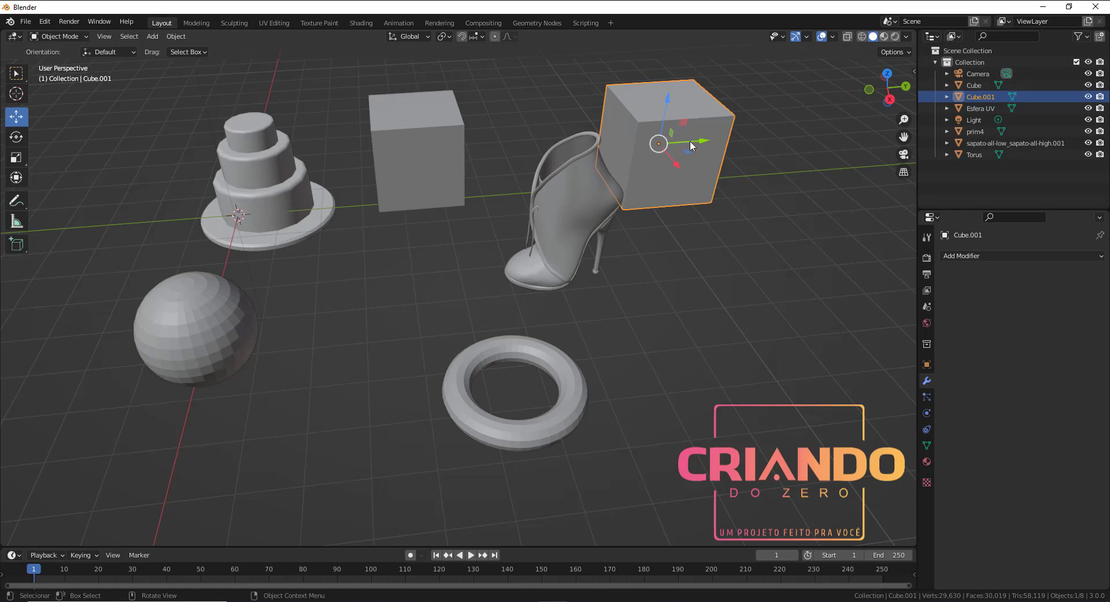
{"action": "left_click_drag", "start_coordinate": [690, 141], "coordinate": [750, 140]}
Select the left cube together with the cake (prim4), making the cake the active object.
{"action": "left_click", "coordinate": [457, 150]}
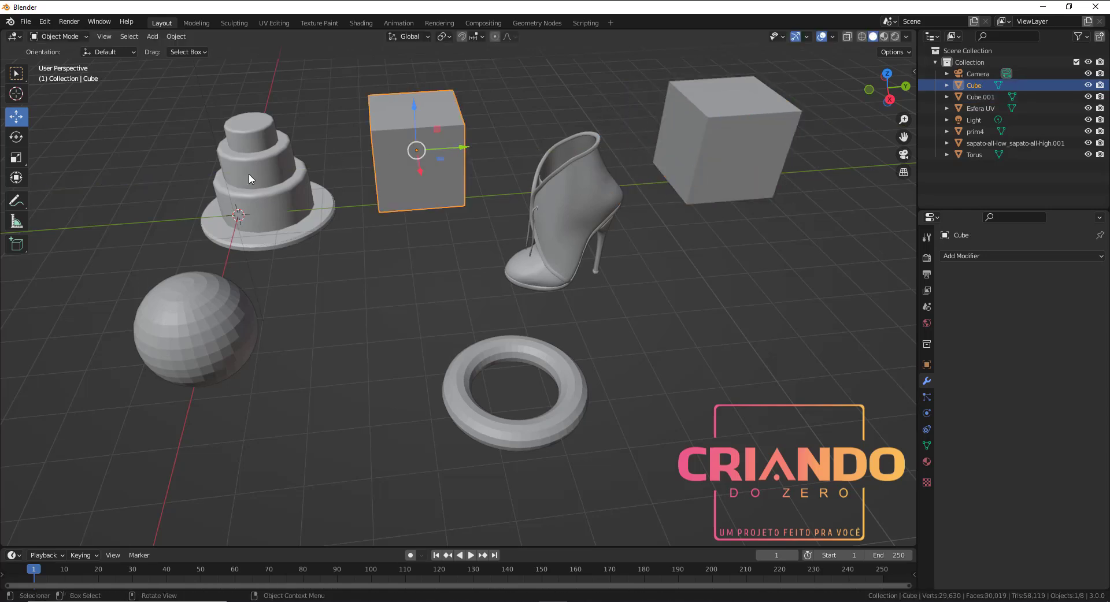
{"action": "left_click", "coordinate": [261, 153]}
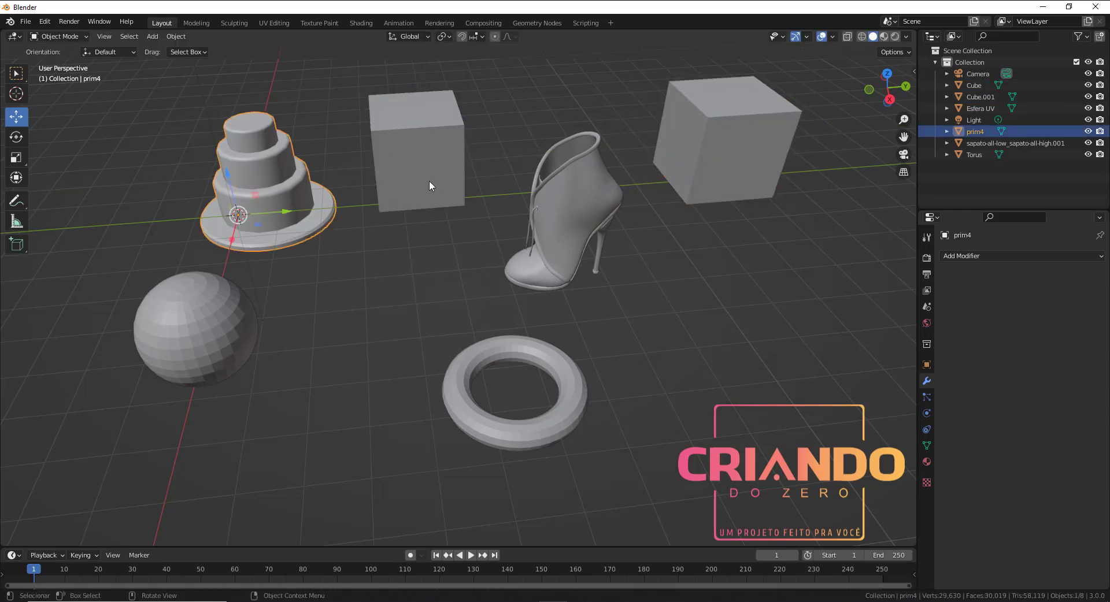
{"action": "left_click", "coordinate": [420, 178]}
{"action": "middle_click_drag", "start_coordinate": [421, 178], "coordinate": [378, 194]}
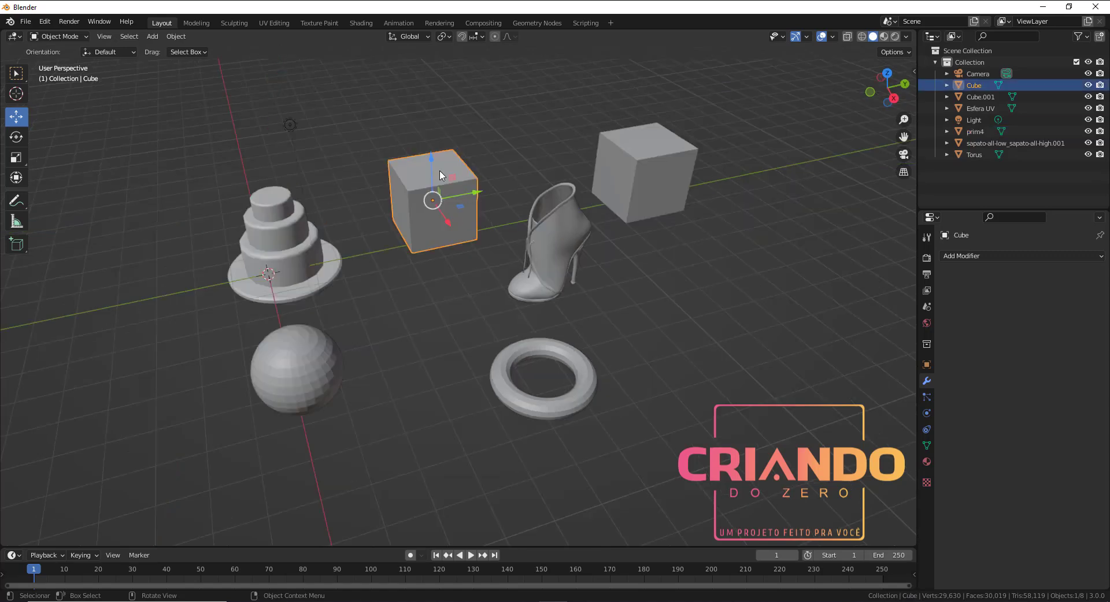
{"action": "left_click", "coordinate": [275, 216], "text": "shift"}
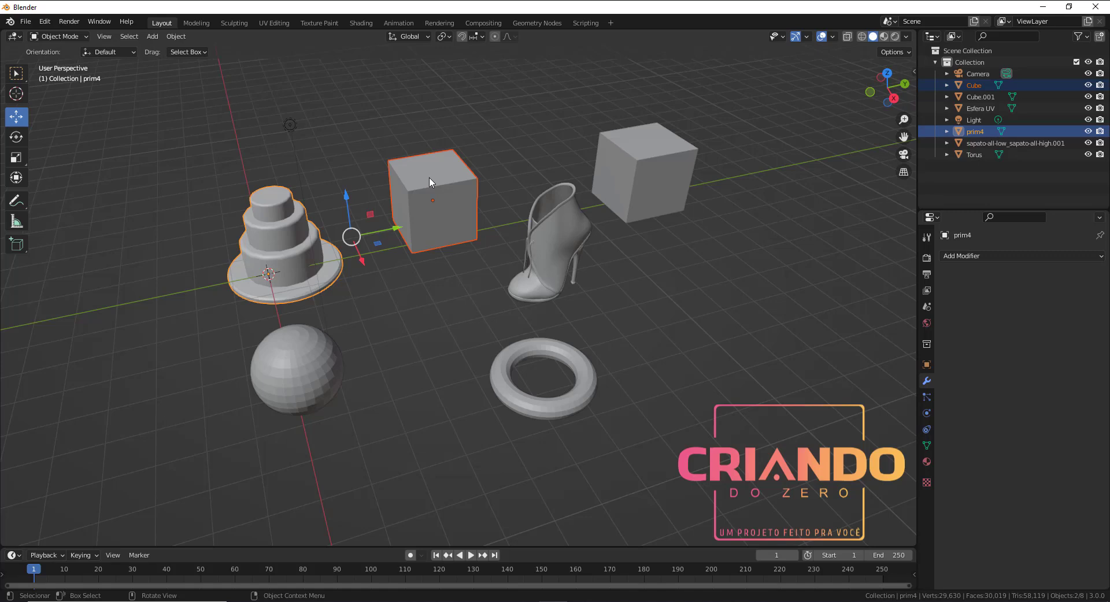
Bring up the Link/Transfer Data menu for the selected cube and cake with Ctrl+L.
{"action": "key", "text": "ctrl+l"}
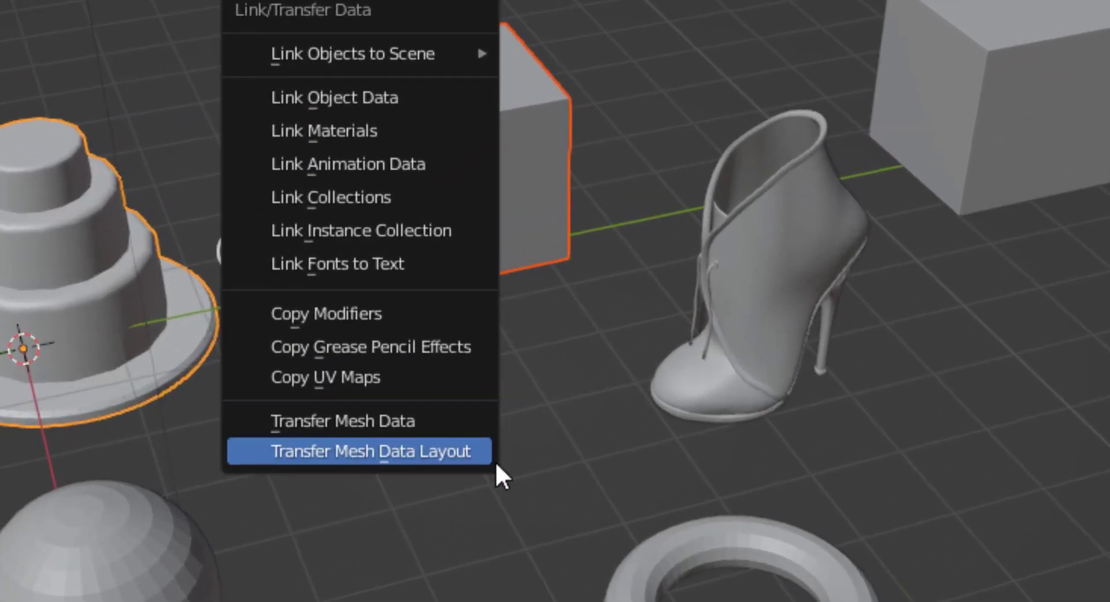
{"action": "mouse_move", "coordinate": [335, 97]}
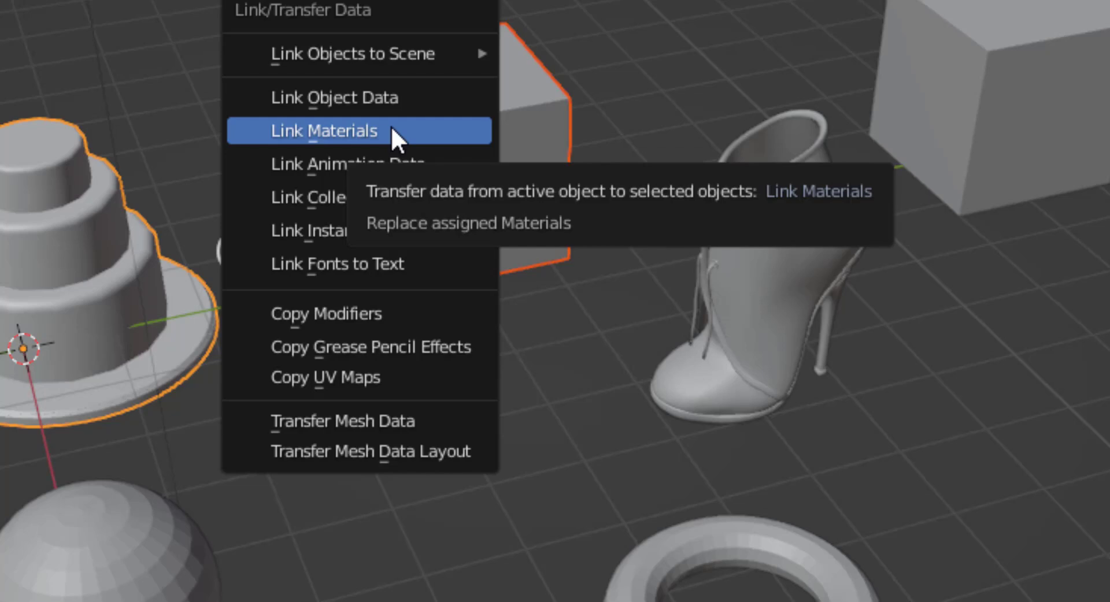
Close the Link/Transfer Data menu without applying any option.
{"action": "left_click", "coordinate": [391, 125]}
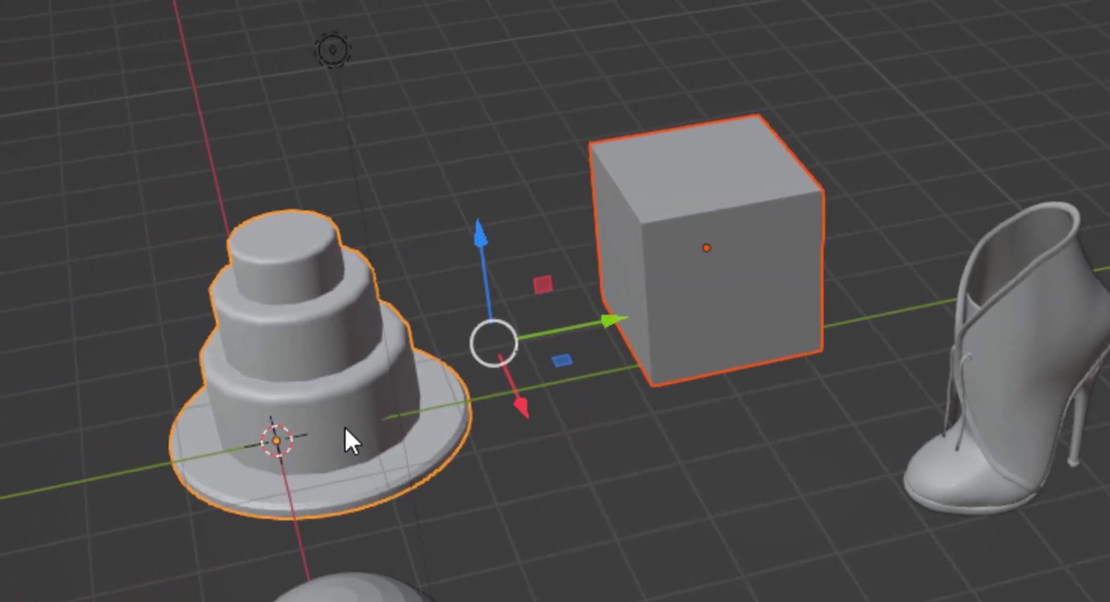
Move the cube along Y closer to the cake, then select it with the cake active.
{"action": "left_click", "coordinate": [755, 448]}
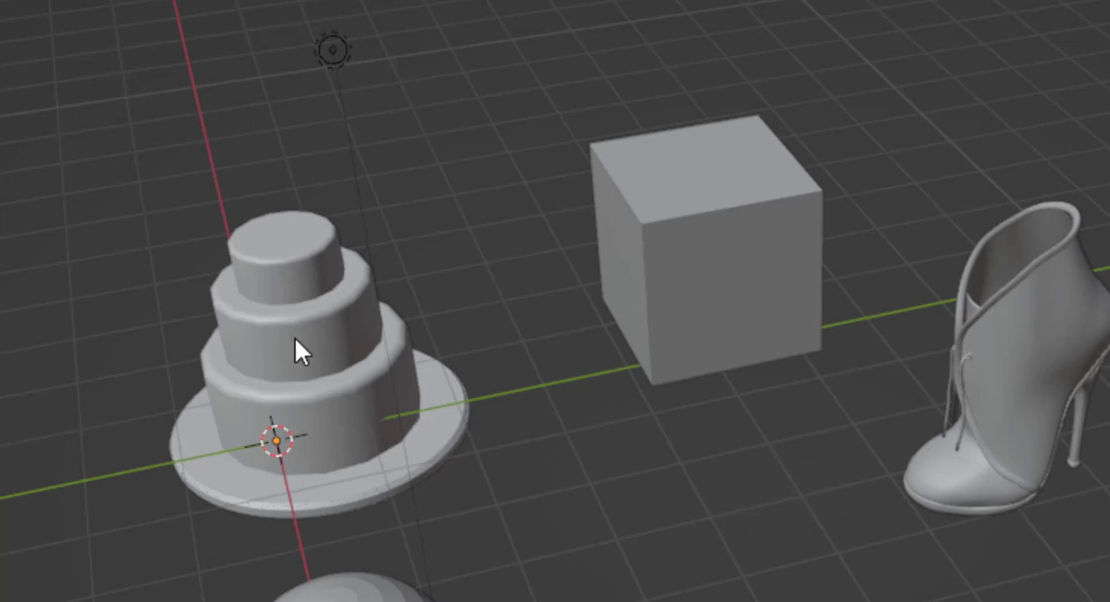
{"action": "left_click", "coordinate": [325, 311]}
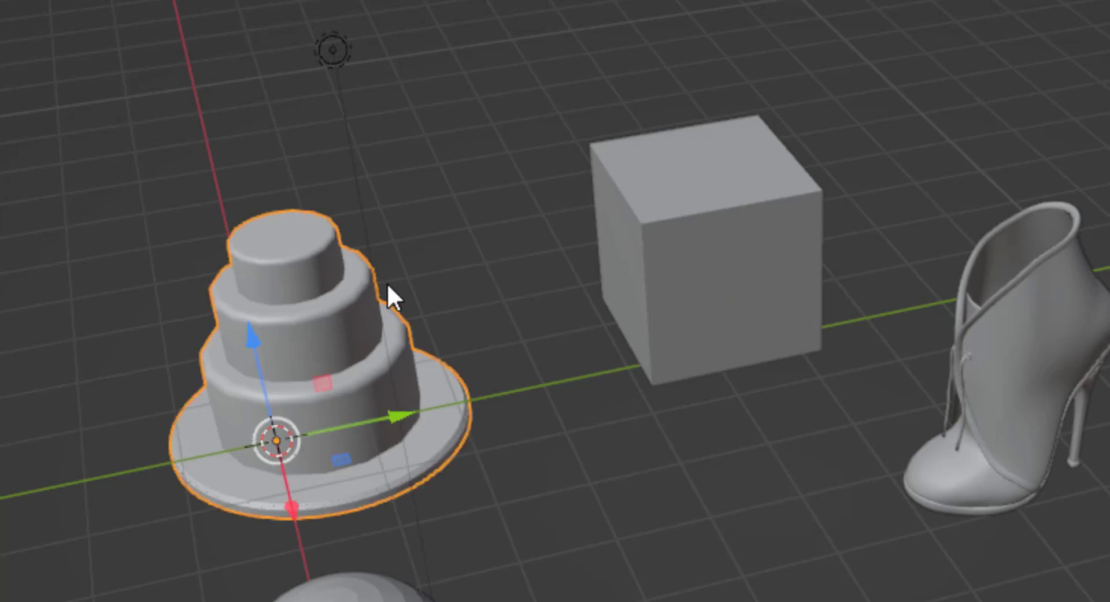
{"action": "left_click", "coordinate": [705, 177]}
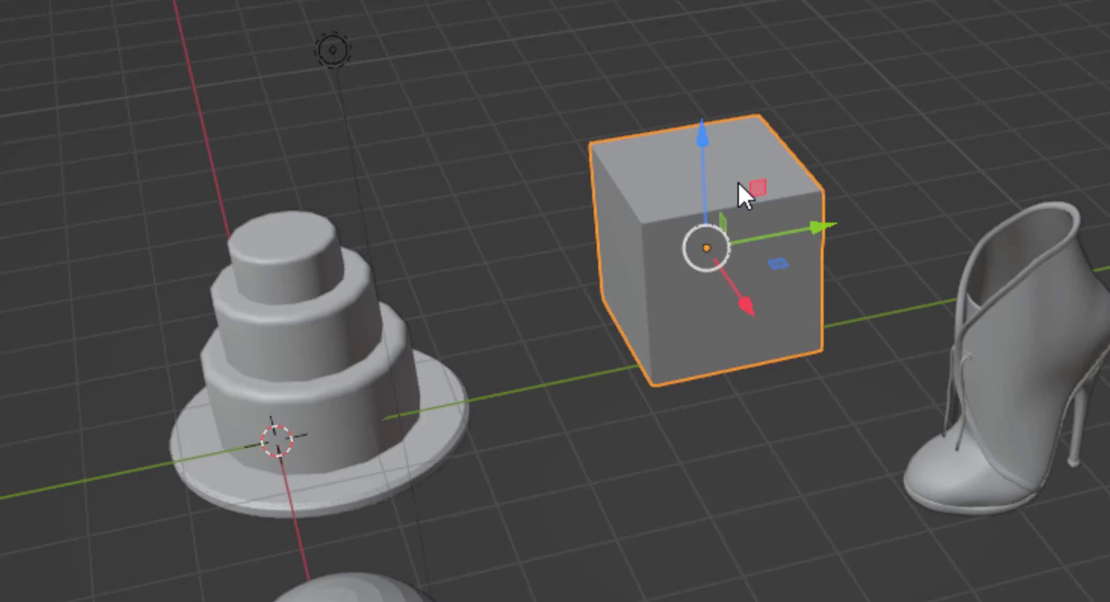
{"action": "mouse_move", "coordinate": [816, 229]}
{"action": "left_mouse_down"}
{"action": "mouse_move", "coordinate": [680, 278]}
{"action": "mouse_move", "coordinate": [721, 293]}
{"action": "mouse_move", "coordinate": [807, 267]}
{"action": "left_mouse_up"}
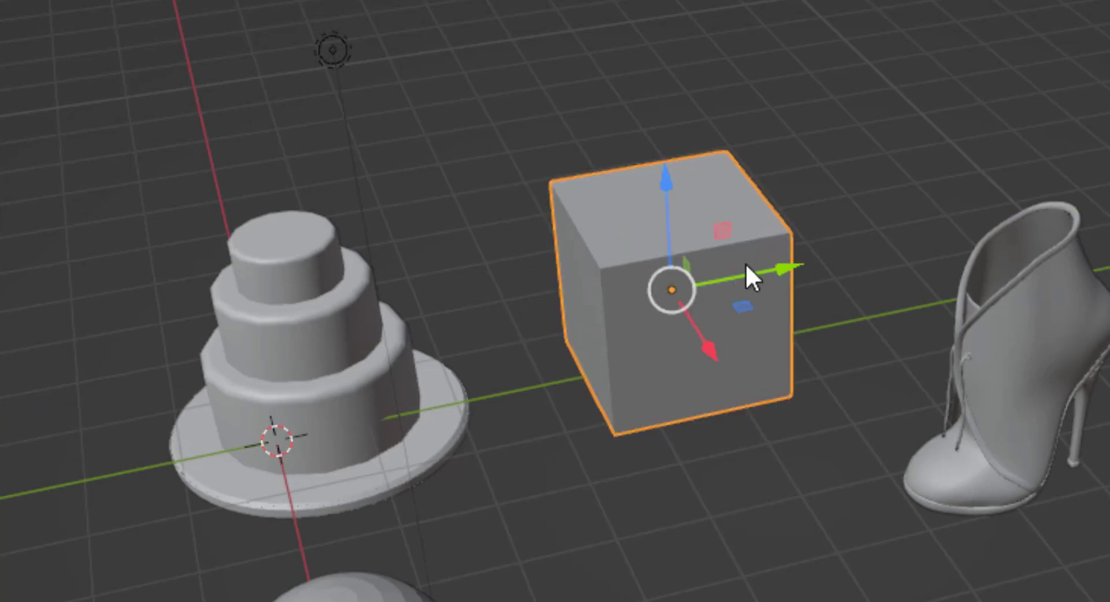
{"action": "left_click", "coordinate": [263, 272], "text": "shift"}
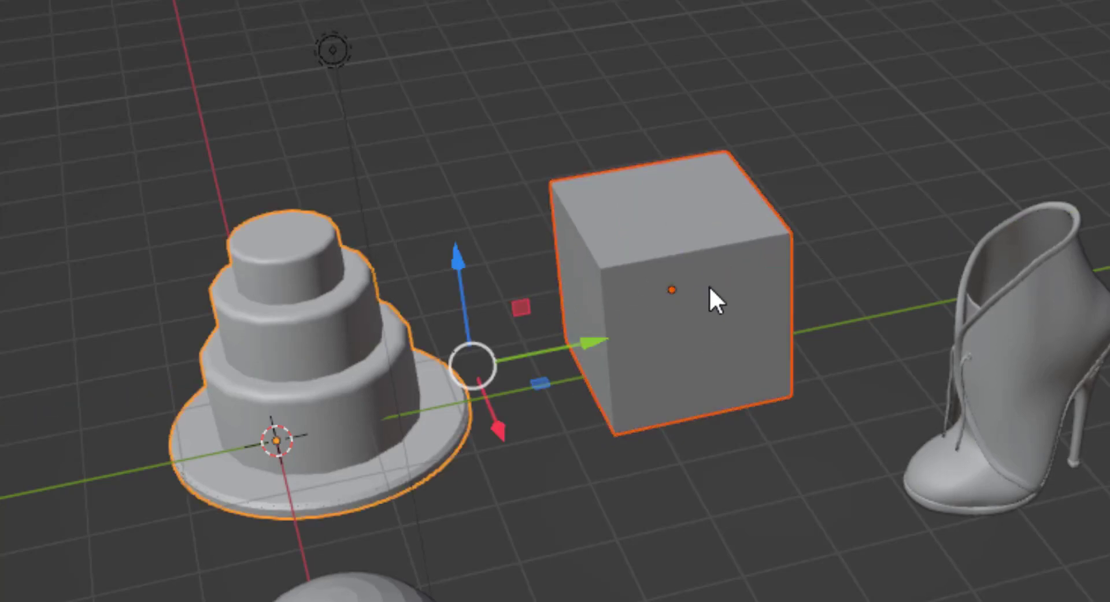
Apply Link Object Data so the cube takes the cake's mesh, then select the new cake.
{"action": "key", "text": "ctrl+l"}
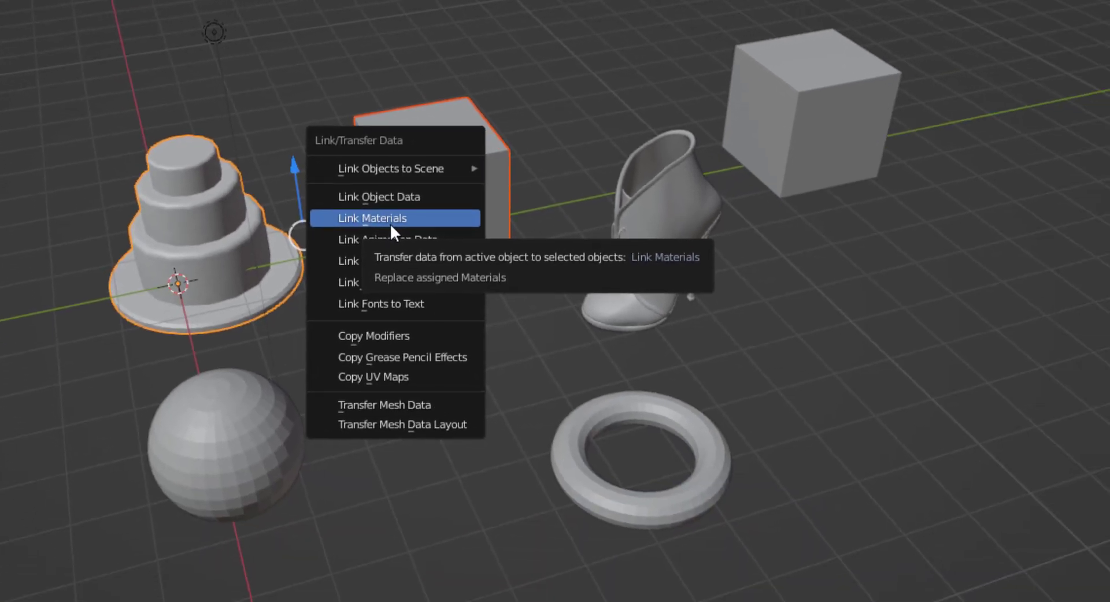
{"action": "left_click", "coordinate": [430, 194]}
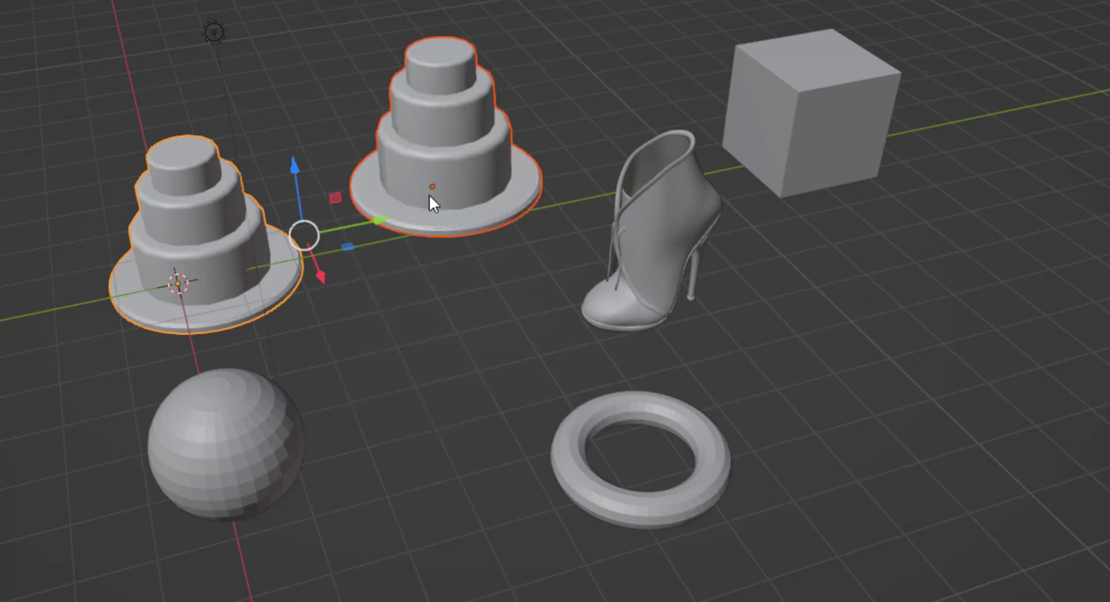
{"action": "left_click", "coordinate": [578, 75]}
{"action": "left_click", "coordinate": [452, 141]}
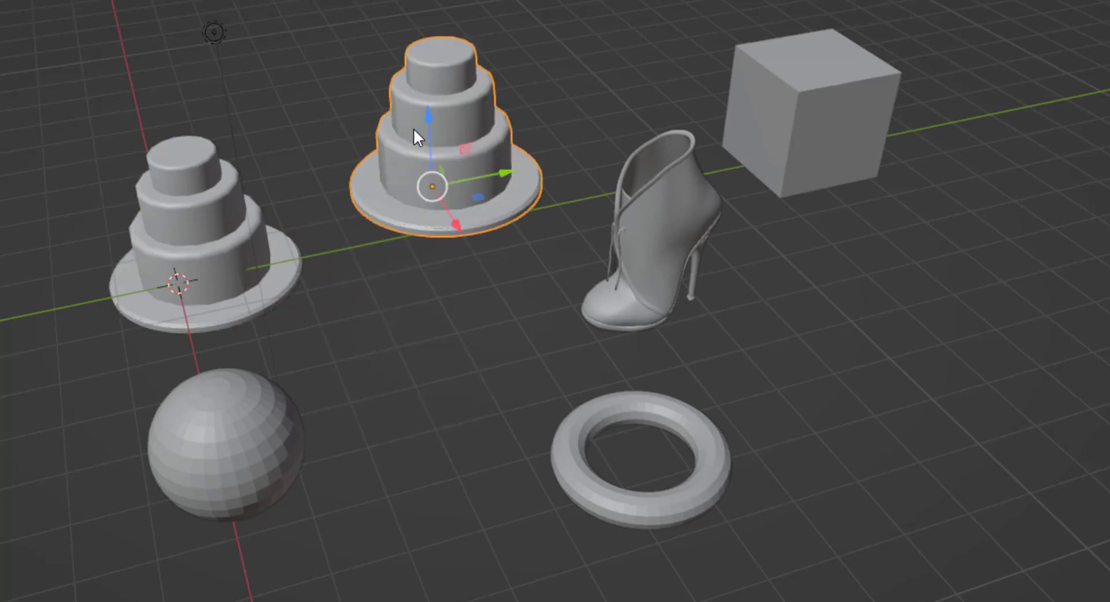
Toggle Edit Mode on both linked cakes, then delete the left cake.
{"action": "key", "text": "Tab"}
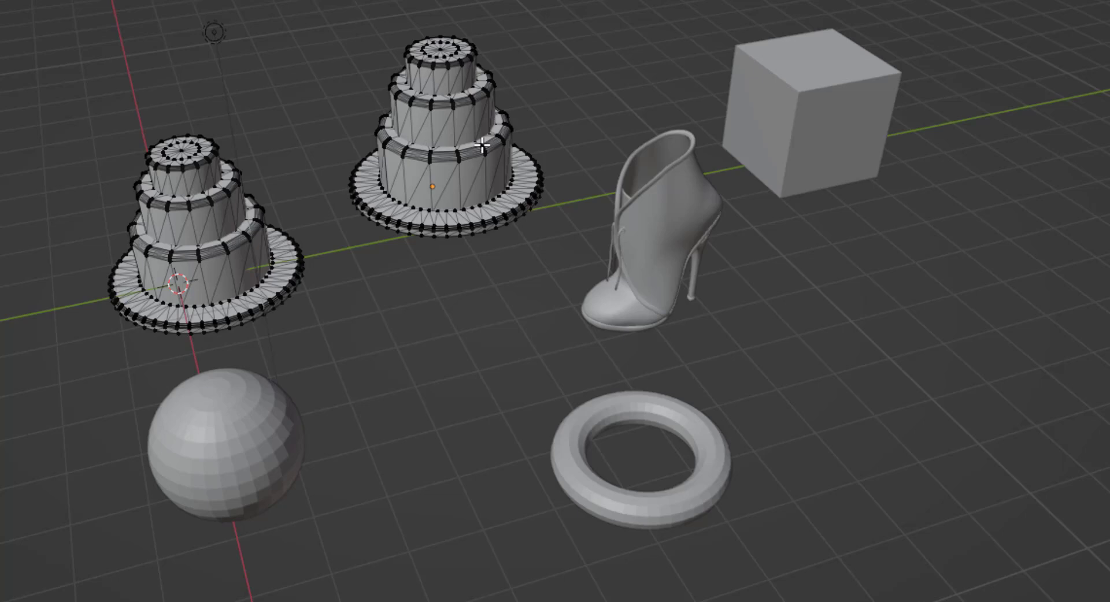
{"action": "key", "text": "Tab"}
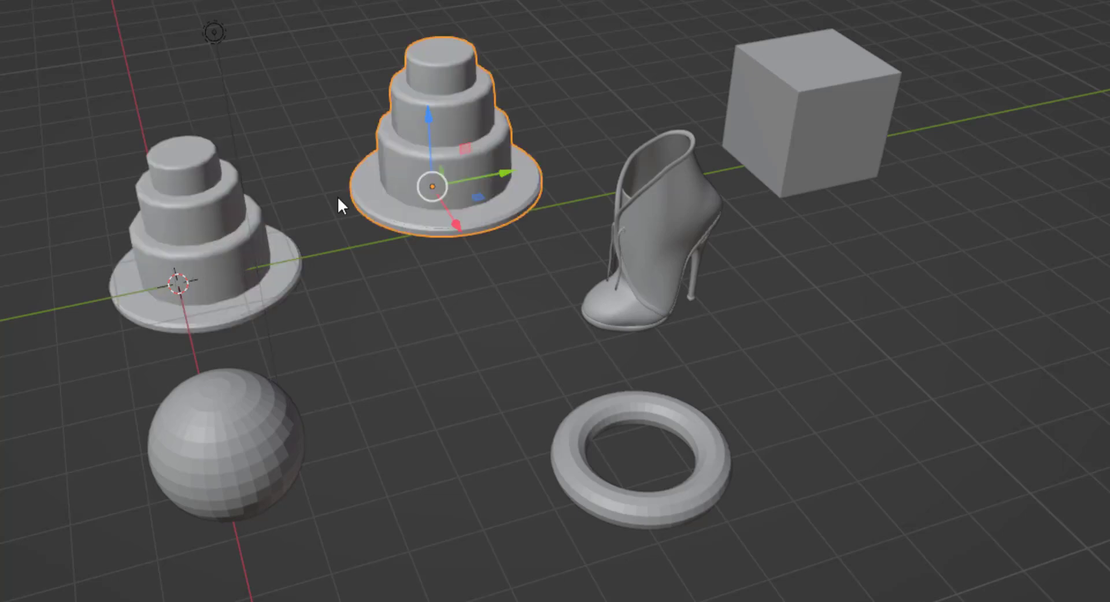
{"action": "left_click", "coordinate": [222, 229]}
{"action": "key", "text": "Delete"}
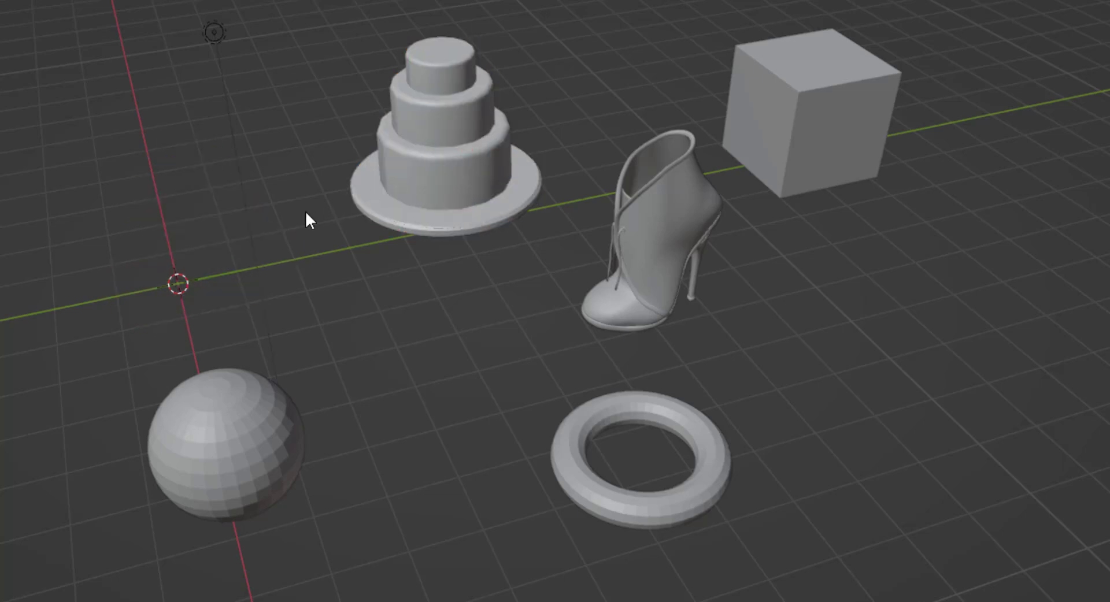
{"action": "left_click", "coordinate": [440, 97]}
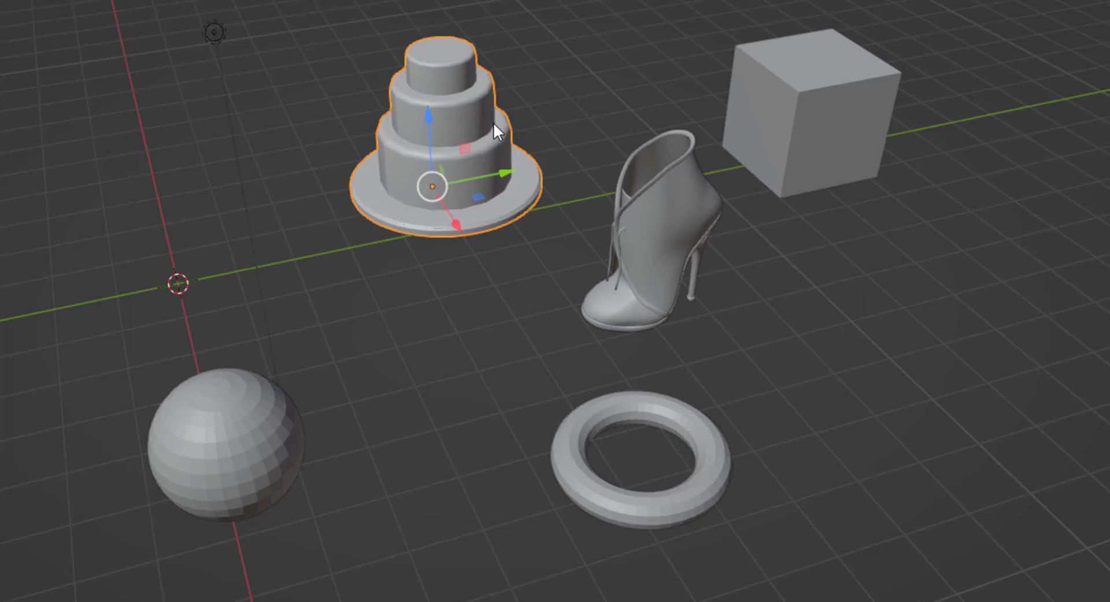
Restore the left cake with undo and duplicate the back-right cube.
{"action": "key", "text": "alt+a"}
{"action": "key", "text": "ctrl+z"}
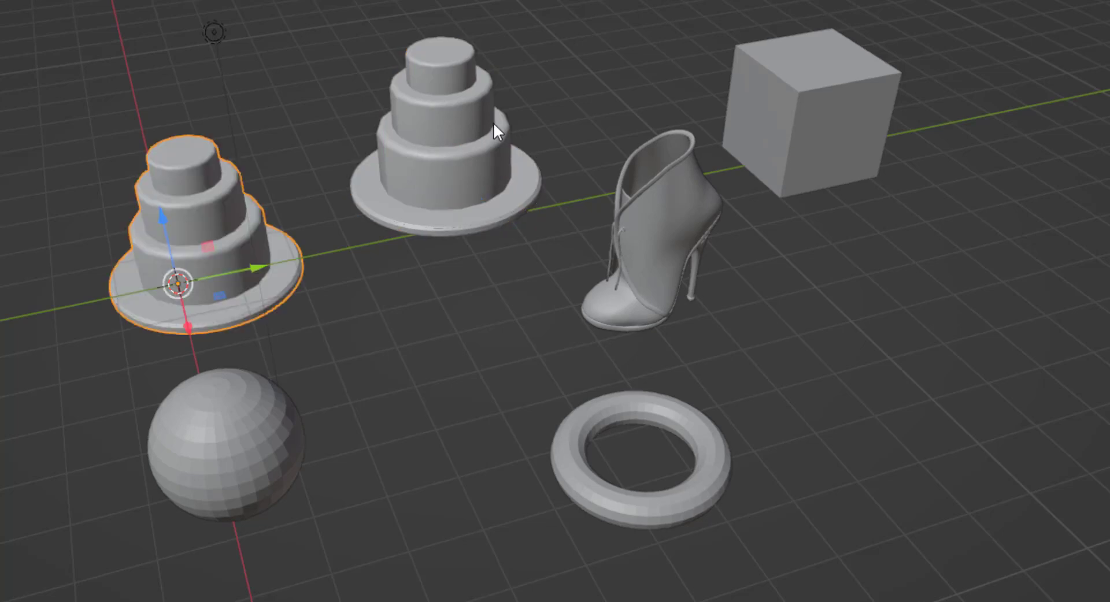
{"action": "left_click", "coordinate": [808, 121]}
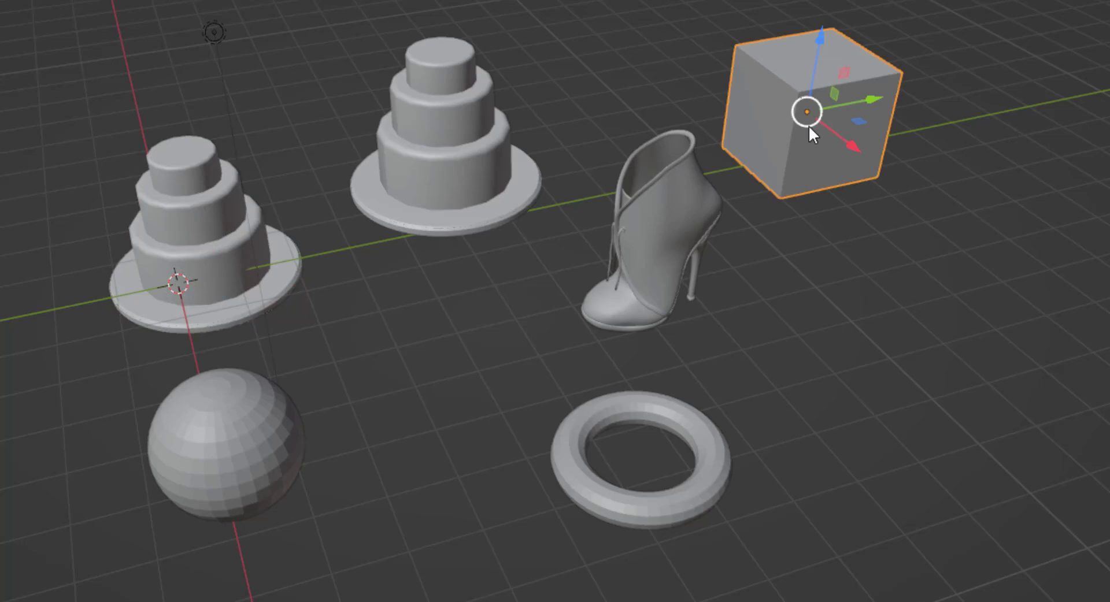
{"action": "key", "text": "shift+d"}
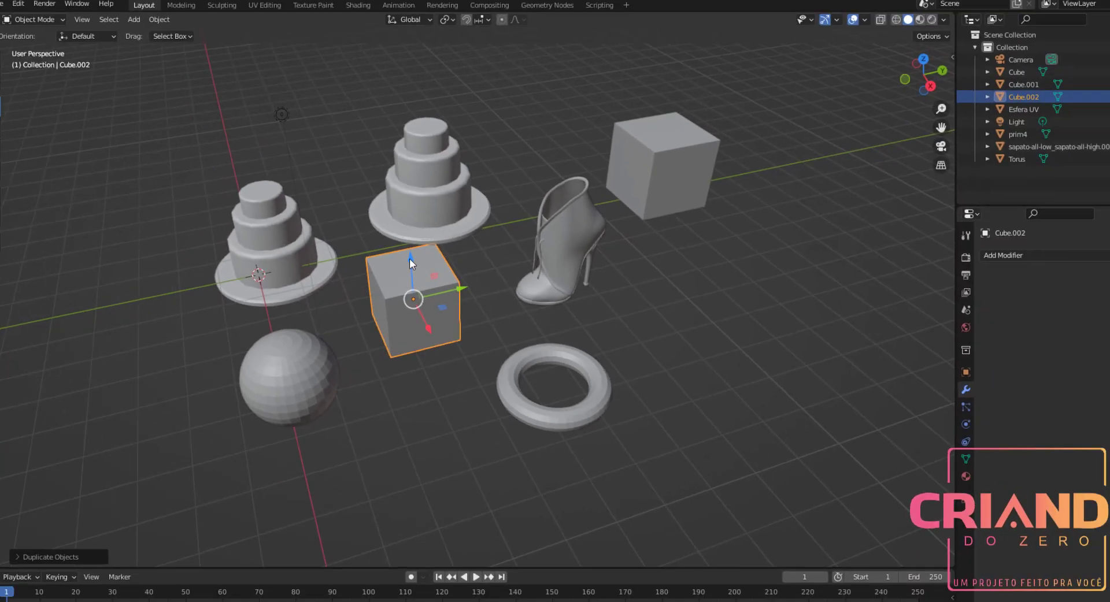
Place the duplicated cube in the centre of the scene.
{"action": "key", "text": "z"}
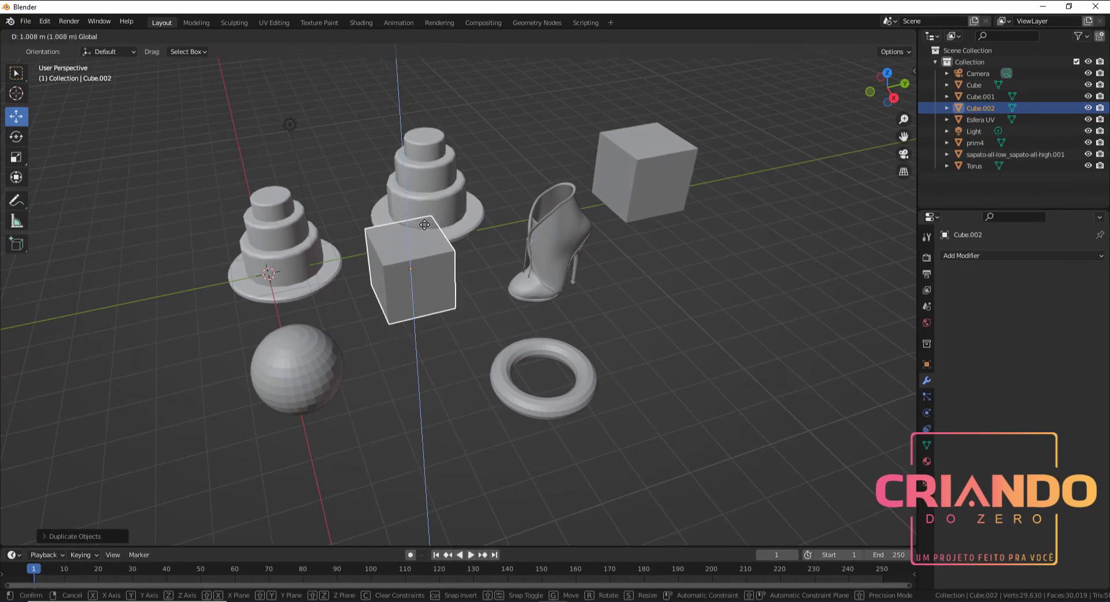
{"action": "left_click", "coordinate": [425, 293]}
{"action": "left_click_drag", "start_coordinate": [411, 278], "coordinate": [420, 296]}
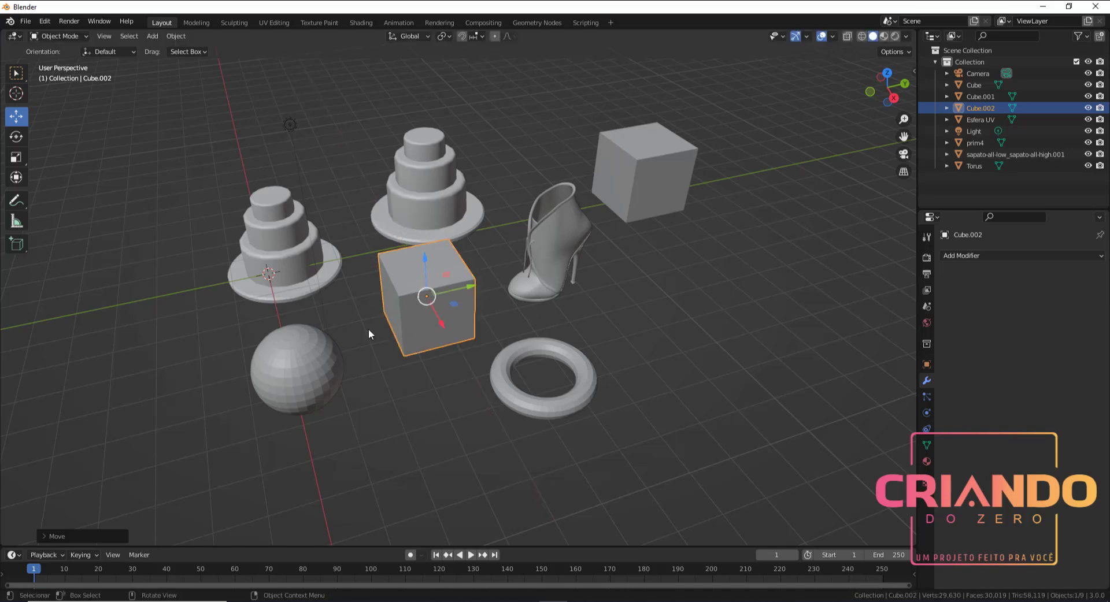
Give the centre cube the UV sphere's mesh via Link Object Data, then select it.
{"action": "left_click", "coordinate": [296, 371], "text": "shift"}
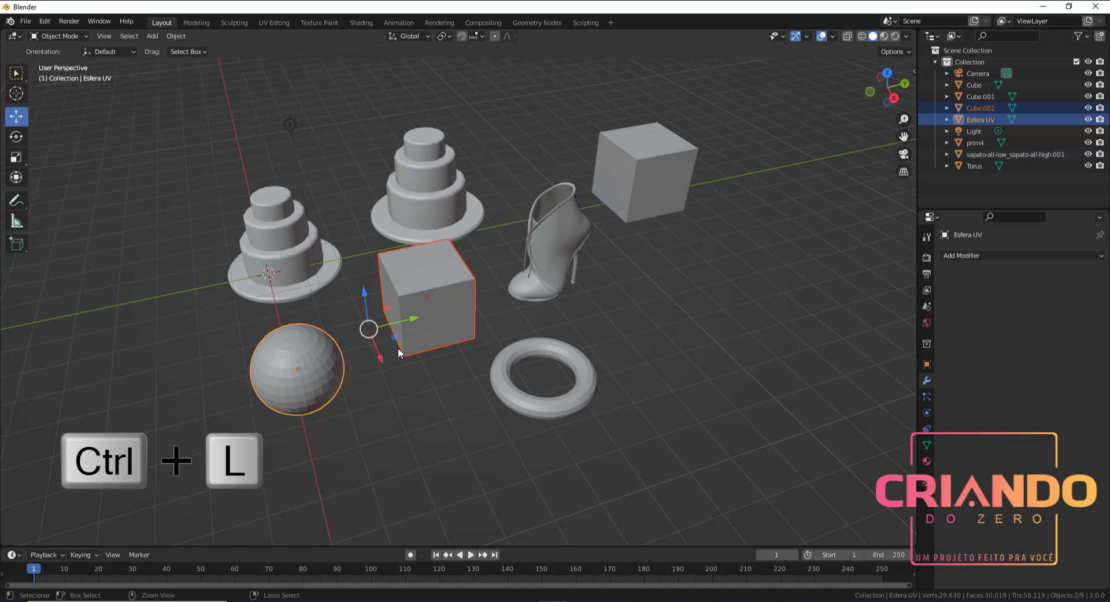
{"action": "key", "text": "ctrl+l"}
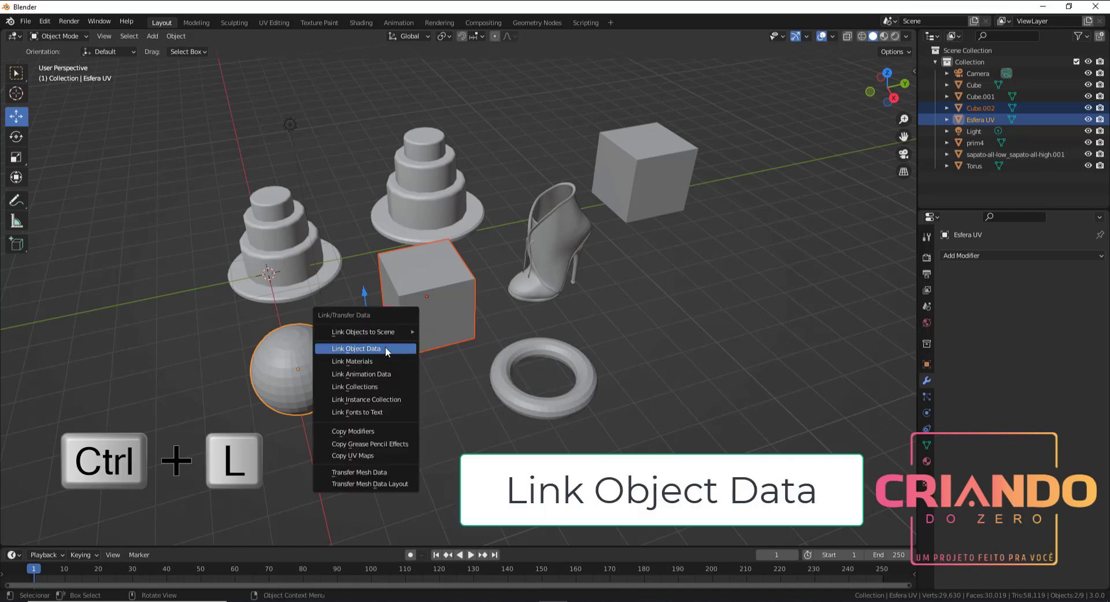
{"action": "left_click", "coordinate": [387, 350]}
{"action": "left_click", "coordinate": [439, 300]}
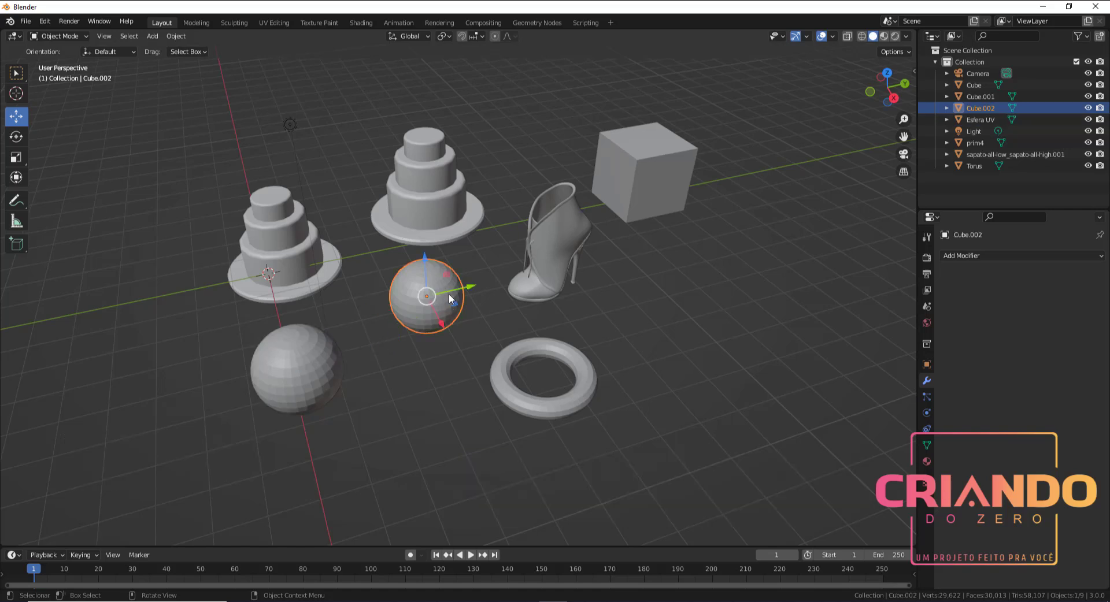
Duplicate the back cube and position the copy in the front row beside the torus.
{"action": "left_click", "coordinate": [650, 173]}
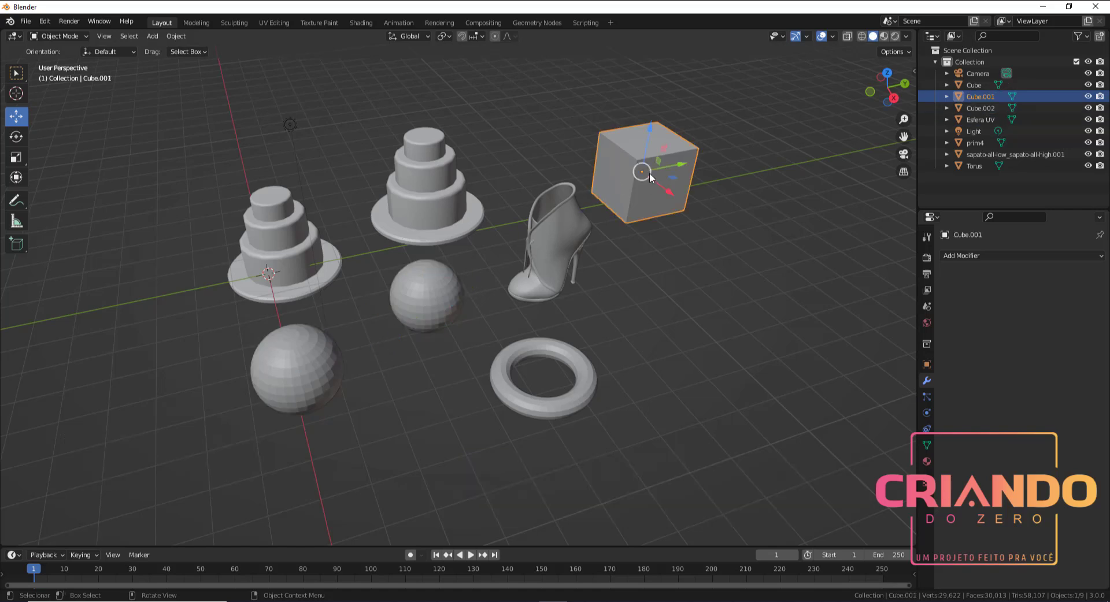
{"action": "key", "text": "shift+d"}
{"action": "left_click", "coordinate": [427, 392]}
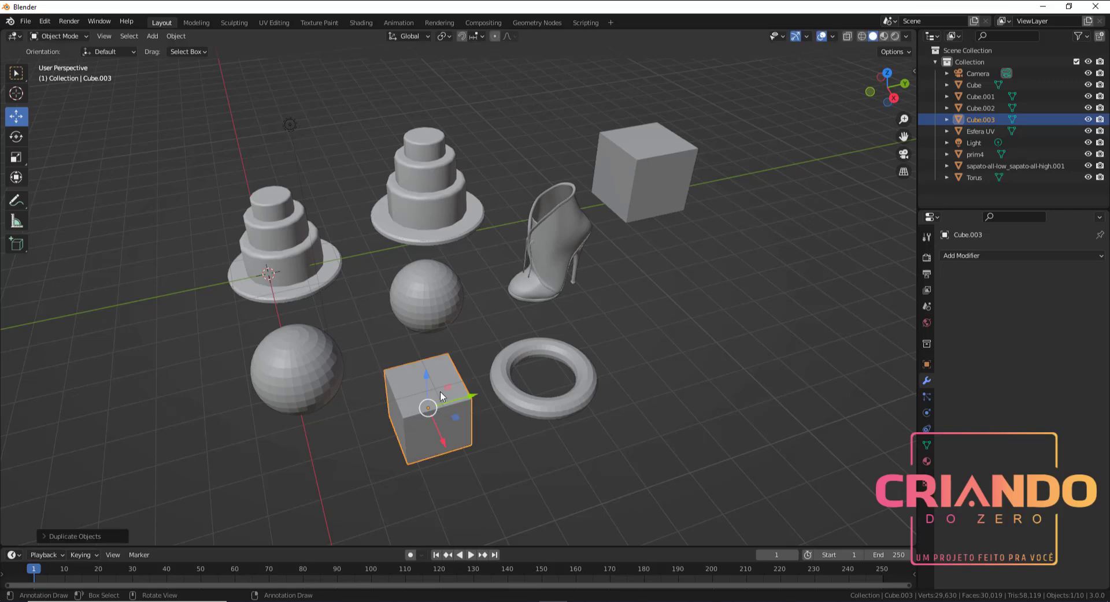
{"action": "key", "text": "g"}
{"action": "key", "text": "z"}
{"action": "key", "text": "Escape"}
{"action": "left_click_drag", "start_coordinate": [470, 401], "coordinate": [488, 386]}
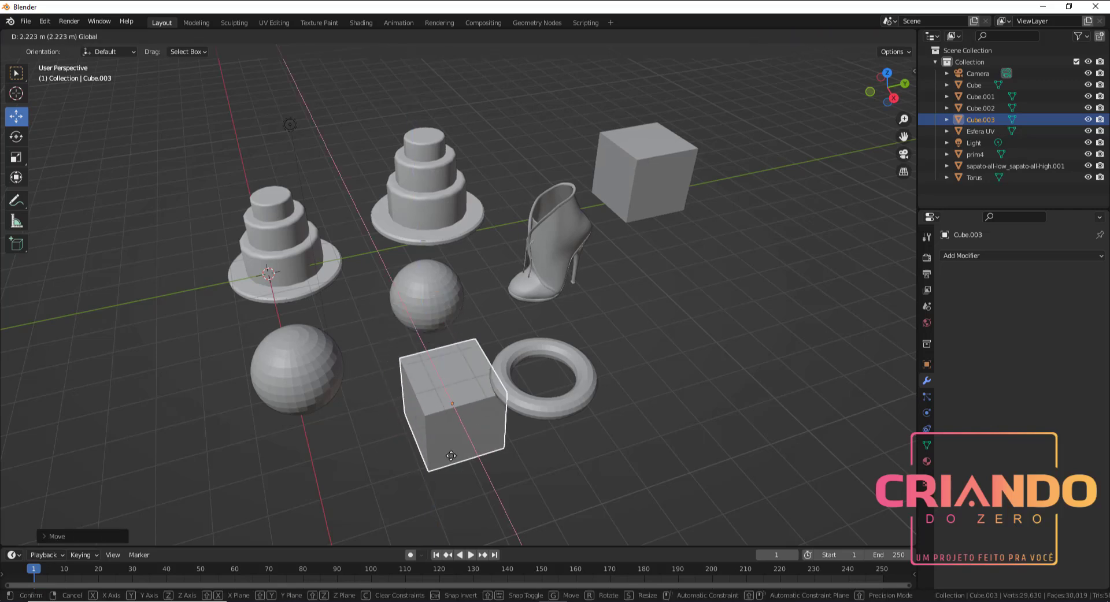
{"action": "key", "text": "ctrl+z"}
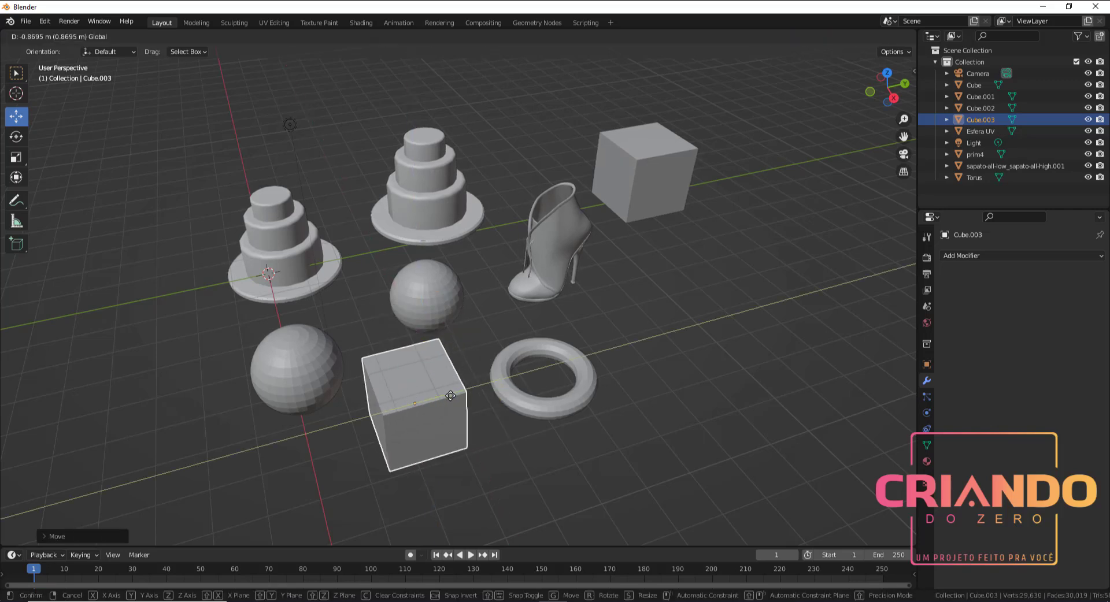
Link the torus mesh onto the cube copy with Link Object Data.
{"action": "left_click", "coordinate": [522, 405], "text": "shift"}
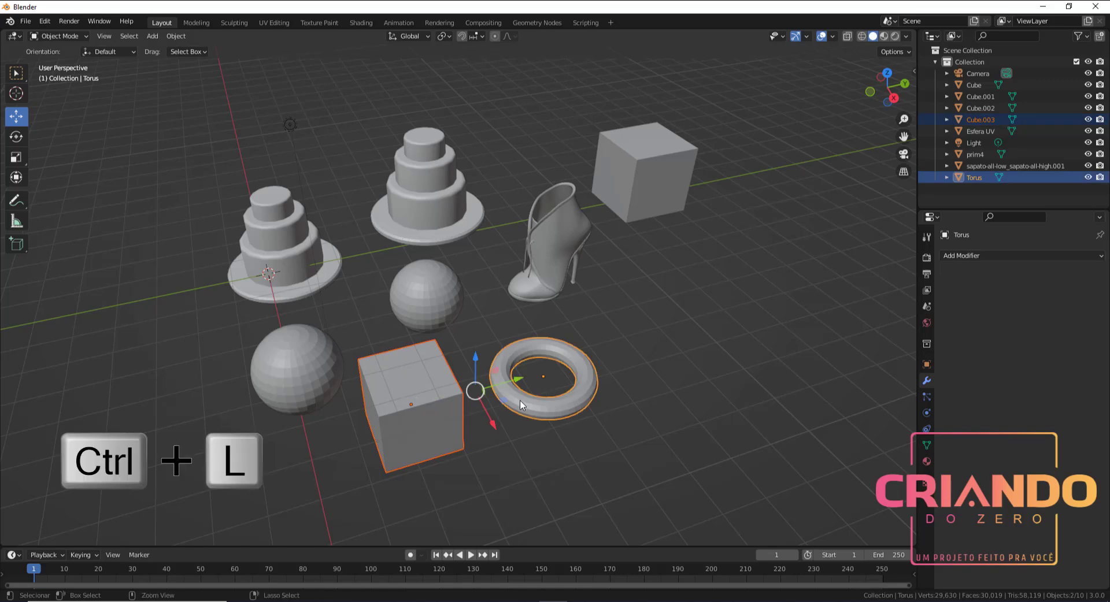
{"action": "key", "text": "ctrl+l"}
{"action": "left_click", "coordinate": [519, 399]}
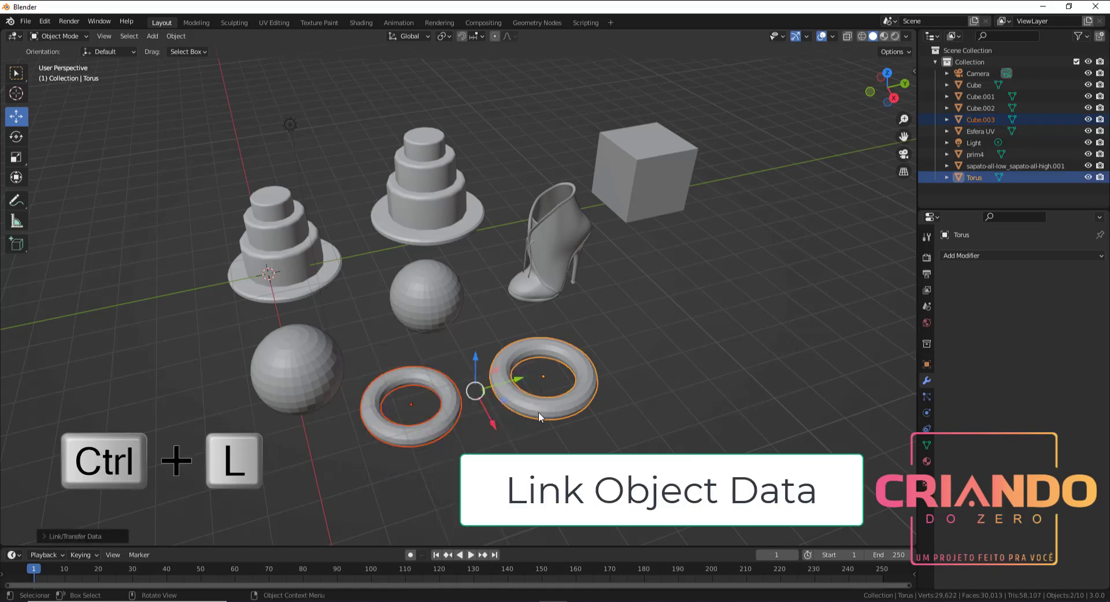
Select the cube behind the boot, then add the boot as the active object.
{"action": "left_click", "coordinate": [665, 184]}
{"action": "left_click", "coordinate": [564, 226], "text": "shift"}
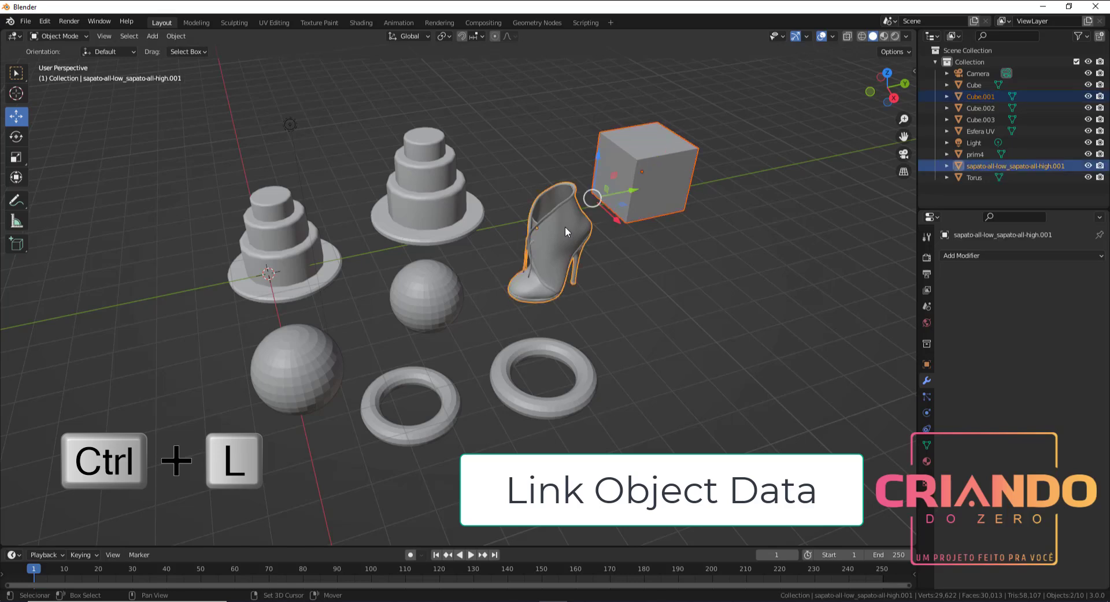
{"action": "scroll", "coordinate": [574, 222], "scroll_direction": "up", "scroll_amount": 2}
{"action": "scroll", "coordinate": [578, 215], "scroll_direction": "up", "scroll_amount": 1}
{"action": "scroll", "coordinate": [582, 209], "scroll_direction": "up", "scroll_amount": 3}
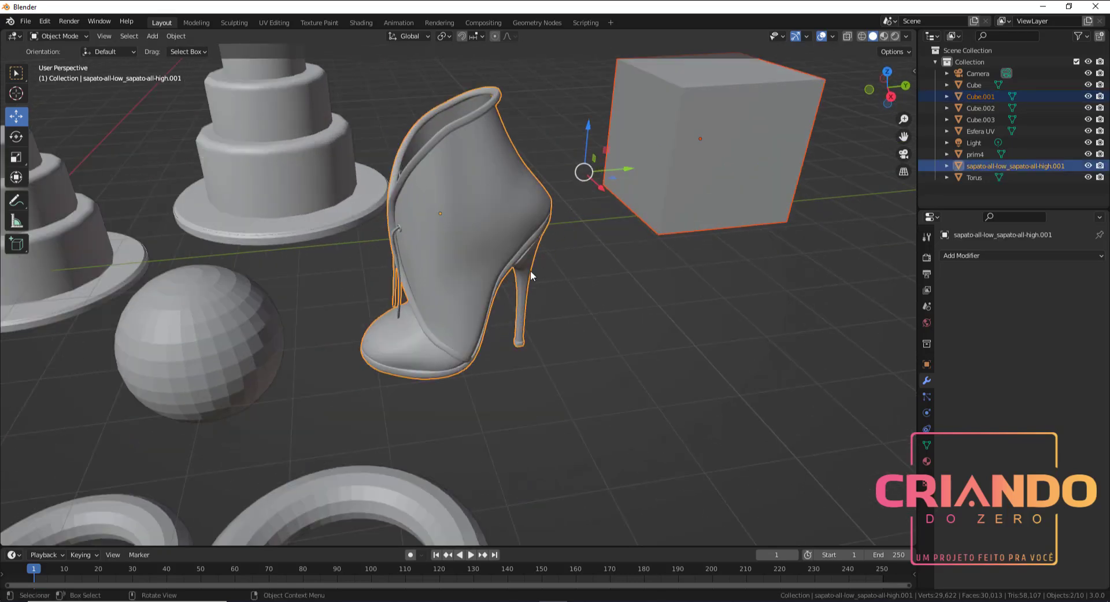
{"action": "scroll", "coordinate": [687, 168], "scroll_direction": "down", "scroll_amount": 2}
Reselect the cube with the boot active and link the boot's mesh onto it via Ctrl+L.
{"action": "left_click", "coordinate": [686, 166]}
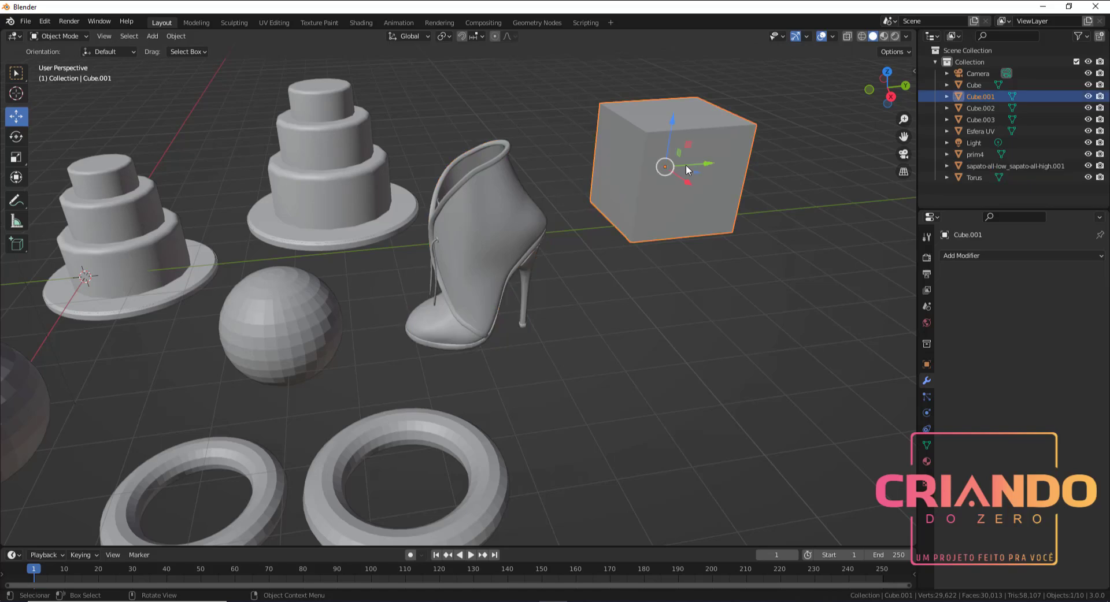
{"action": "left_click", "coordinate": [482, 221], "text": "shift"}
{"action": "key", "text": "ctrl+l"}
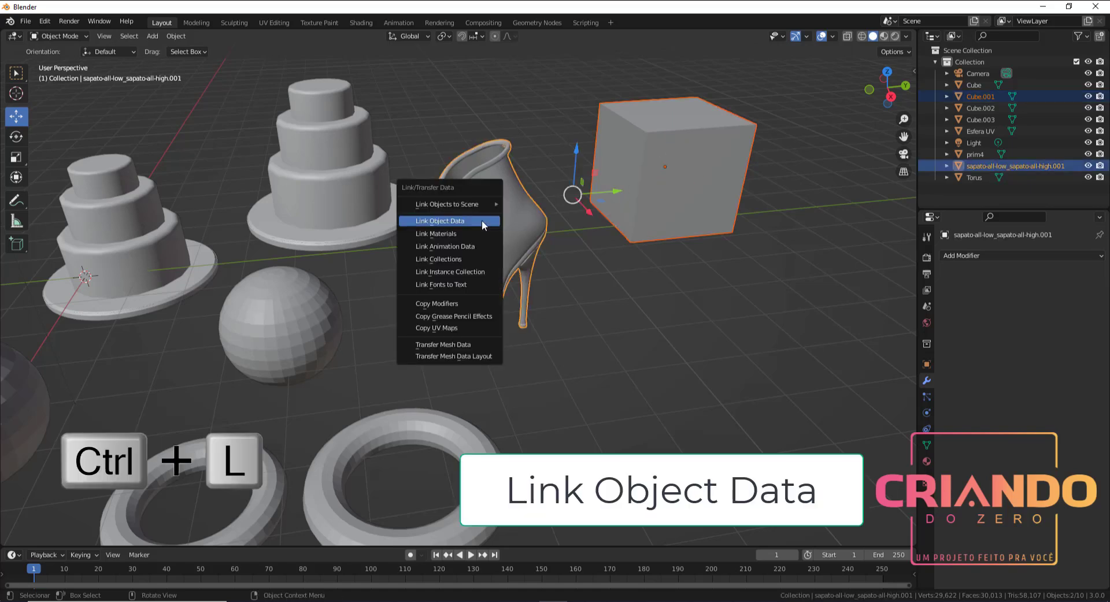
{"action": "left_click", "coordinate": [481, 220]}
{"action": "scroll", "coordinate": [591, 202], "scroll_direction": "down", "scroll_amount": 2}
{"action": "scroll", "coordinate": [639, 281], "scroll_direction": "down", "scroll_amount": 1}
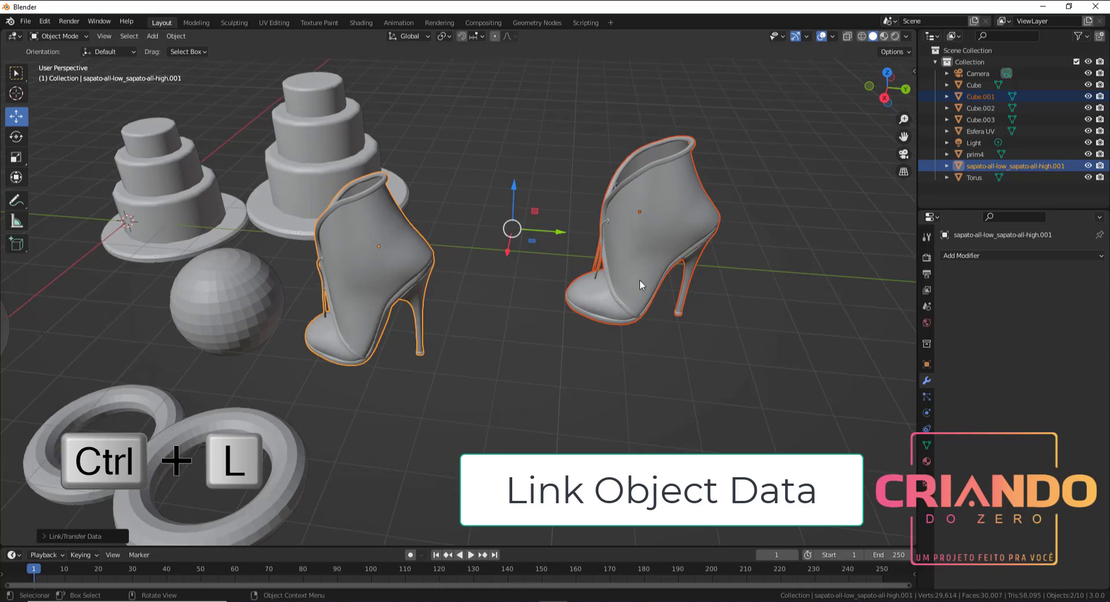
{"action": "scroll", "coordinate": [638, 286], "scroll_direction": "down", "scroll_amount": 2}
{"action": "middle_click_drag", "start_coordinate": [639, 285], "coordinate": [644, 235]}
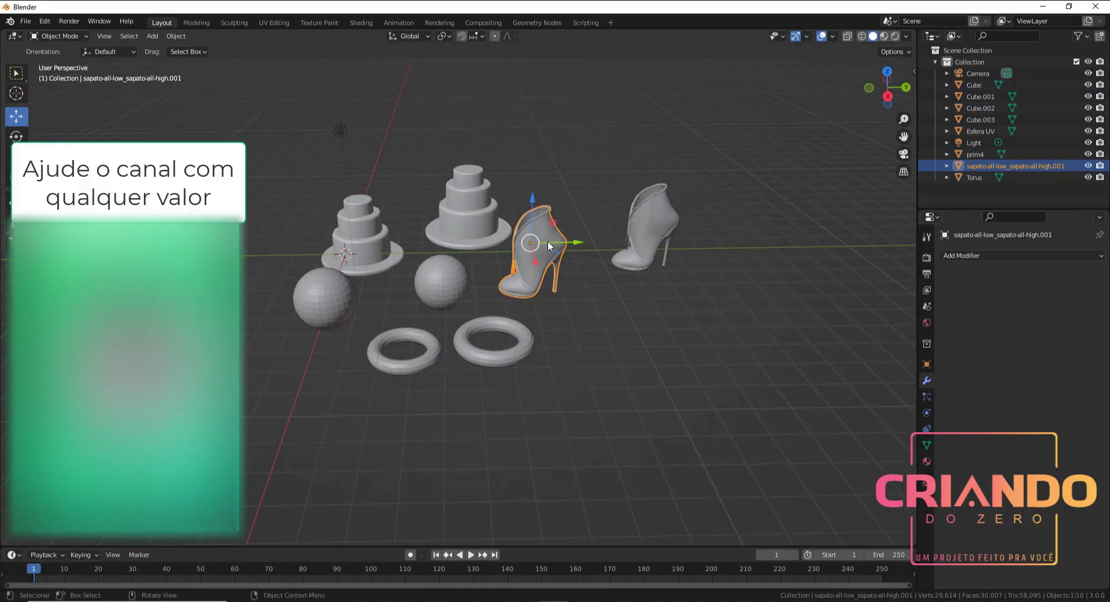
Check the materials of the boots (Material.009) and both cakes (Material0-material).
{"action": "left_click", "coordinate": [927, 461]}
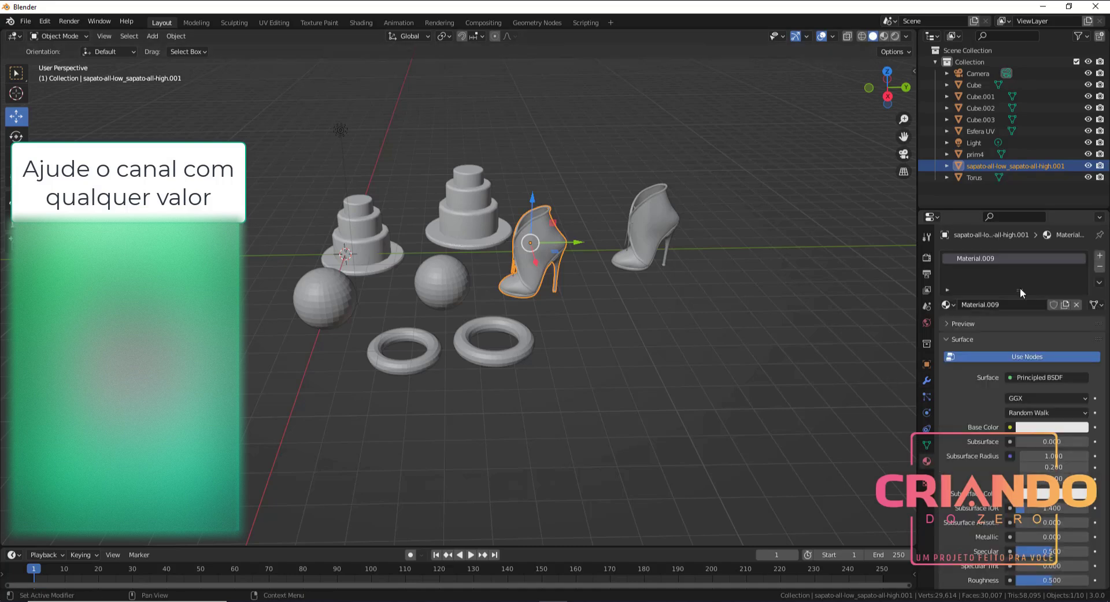
{"action": "scroll", "coordinate": [660, 248], "scroll_direction": "up", "scroll_amount": 3}
{"action": "left_click", "coordinate": [660, 288]}
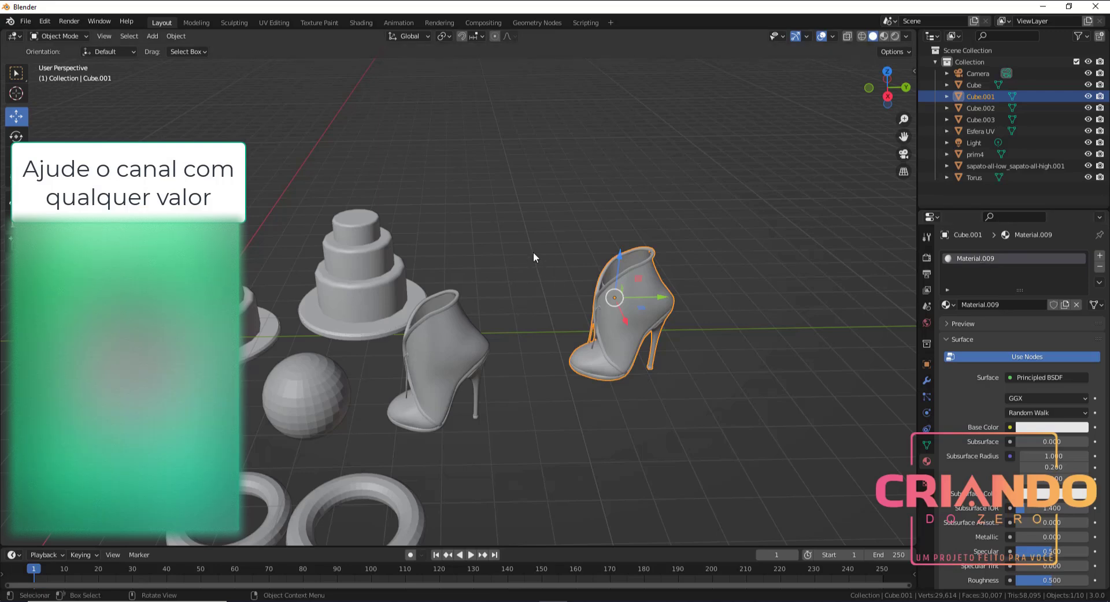
{"action": "left_click", "coordinate": [379, 253]}
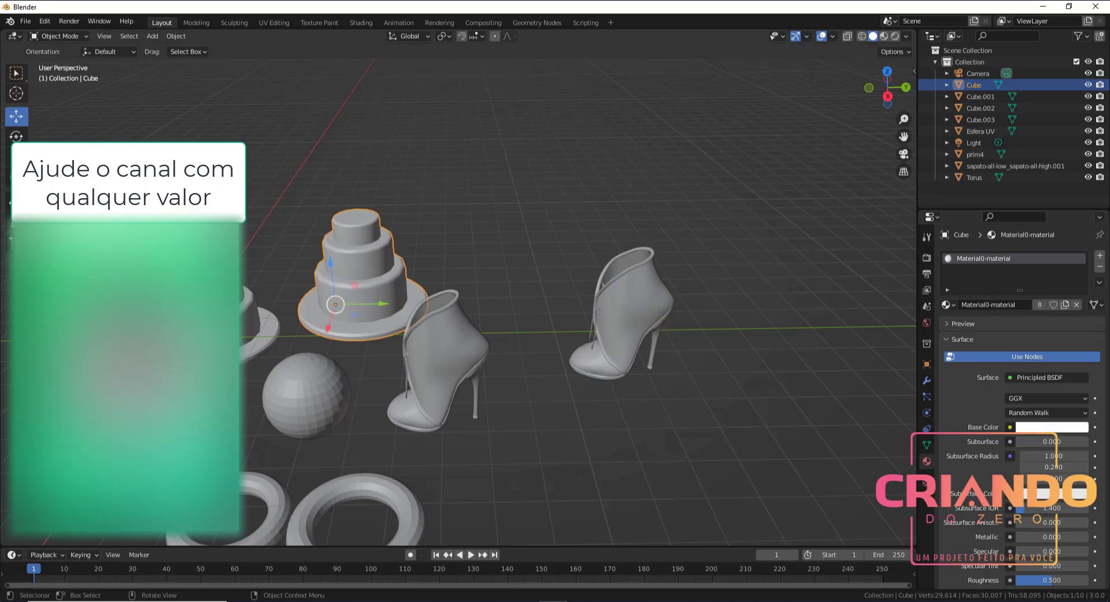
{"action": "left_click", "coordinate": [263, 324]}
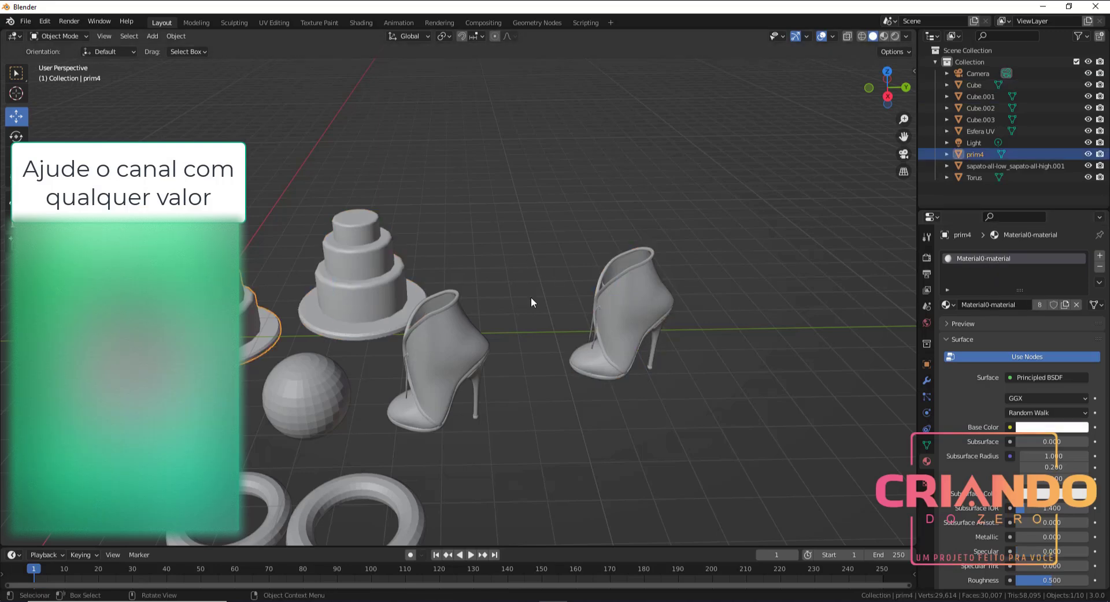
Inspect the spheres and toruses, confirming the sphere and torus copy have no material.
{"action": "left_click", "coordinate": [333, 403]}
{"action": "left_click", "coordinate": [330, 421]}
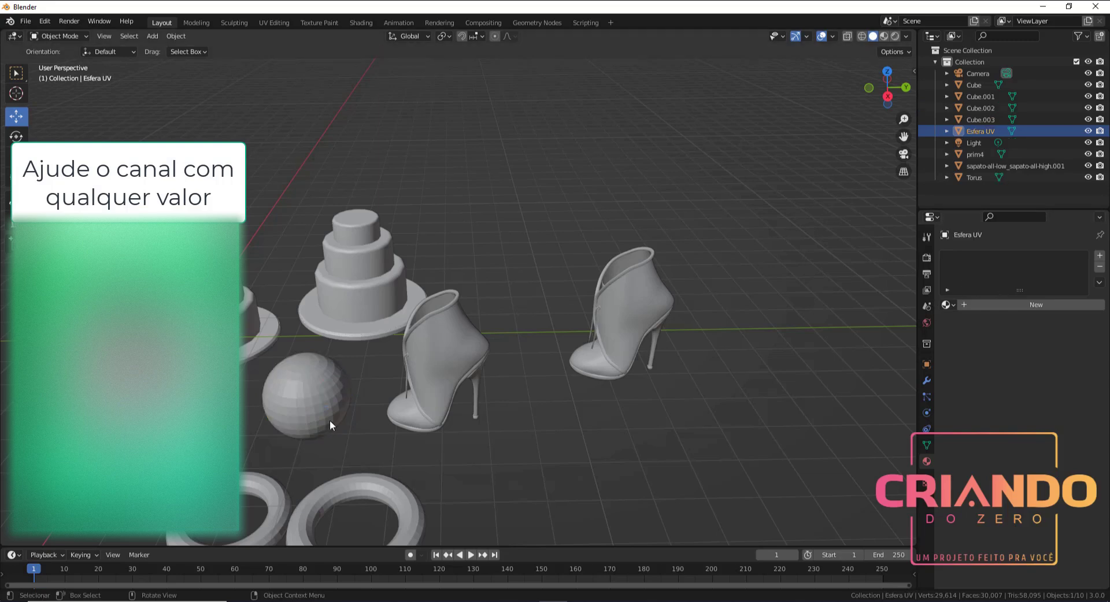
{"action": "left_click", "coordinate": [330, 398]}
{"action": "left_click", "coordinate": [411, 516]}
{"action": "left_click", "coordinate": [254, 491]}
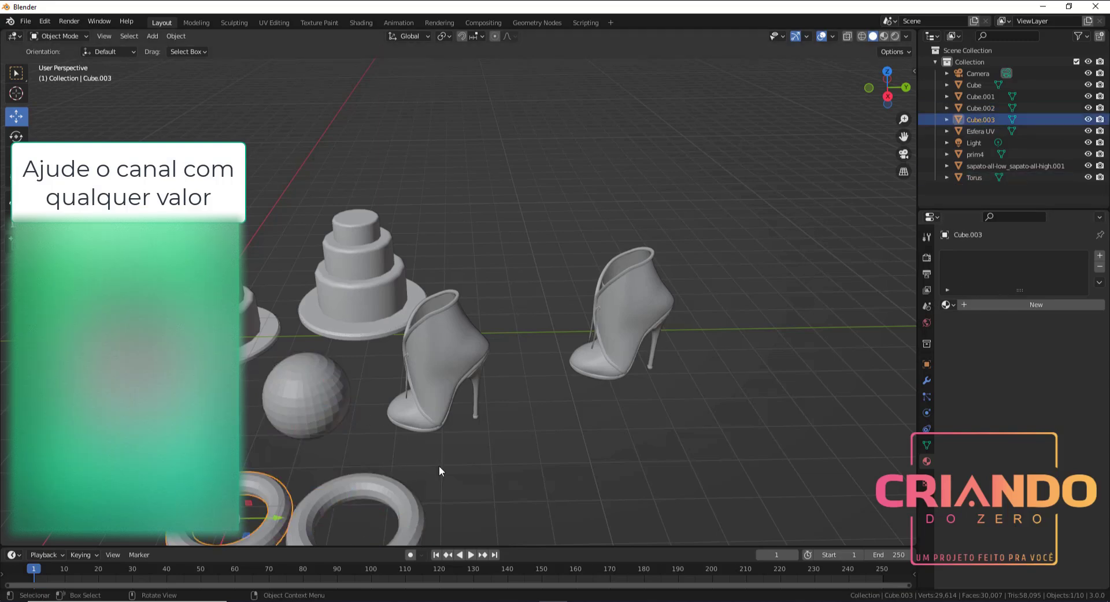
{"action": "middle_click_drag", "start_coordinate": [473, 340], "coordinate": [528, 318]}
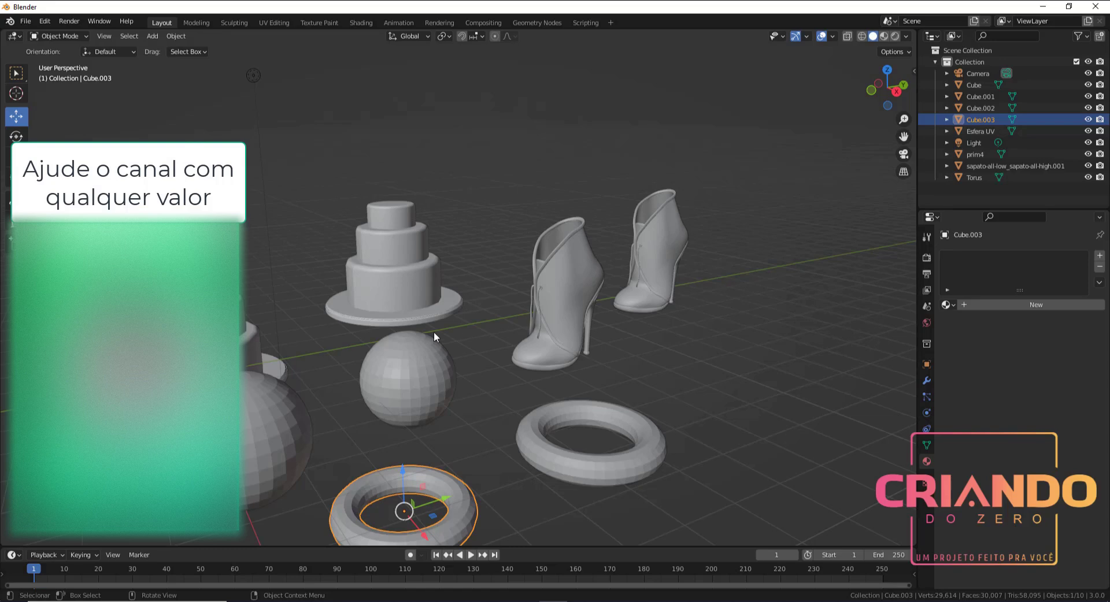
{"action": "scroll", "coordinate": [430, 318], "scroll_direction": "down", "scroll_amount": 2}
{"action": "scroll", "coordinate": [431, 318], "scroll_direction": "down", "scroll_amount": 2}
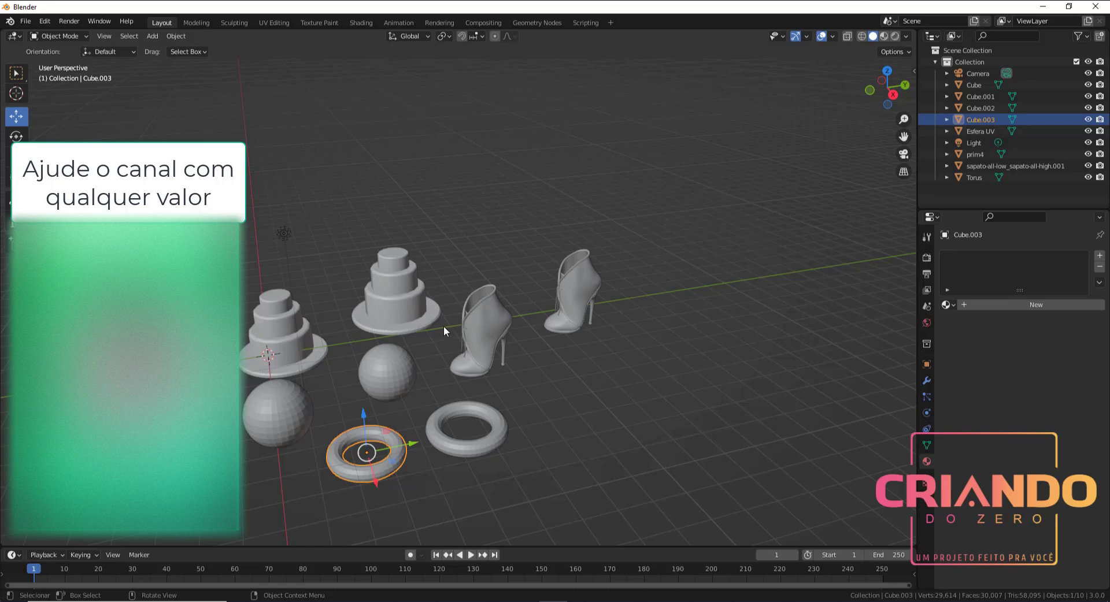
{"action": "scroll", "coordinate": [427, 317], "scroll_direction": "down", "scroll_amount": 1}
{"action": "scroll", "coordinate": [428, 317], "scroll_direction": "up", "scroll_amount": 2}
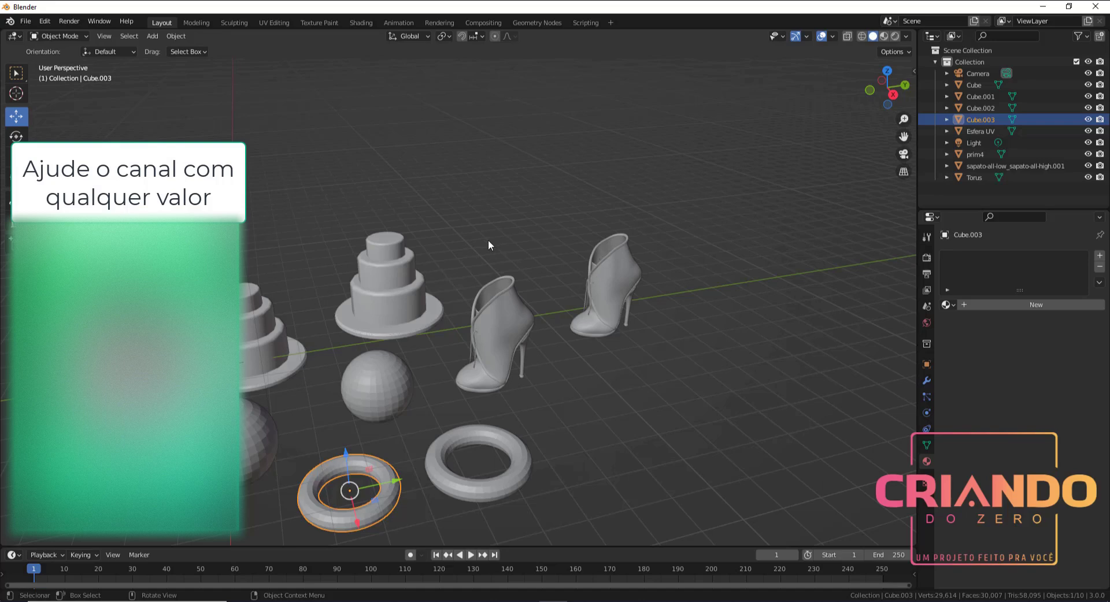
{"action": "scroll", "coordinate": [588, 282], "scroll_direction": "down", "scroll_amount": 2}
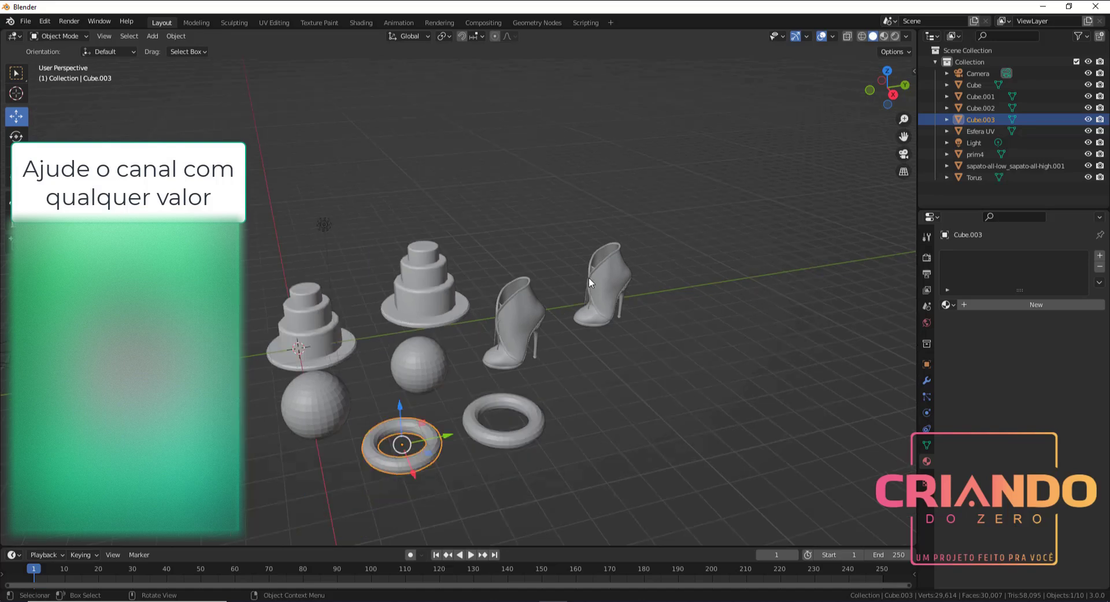